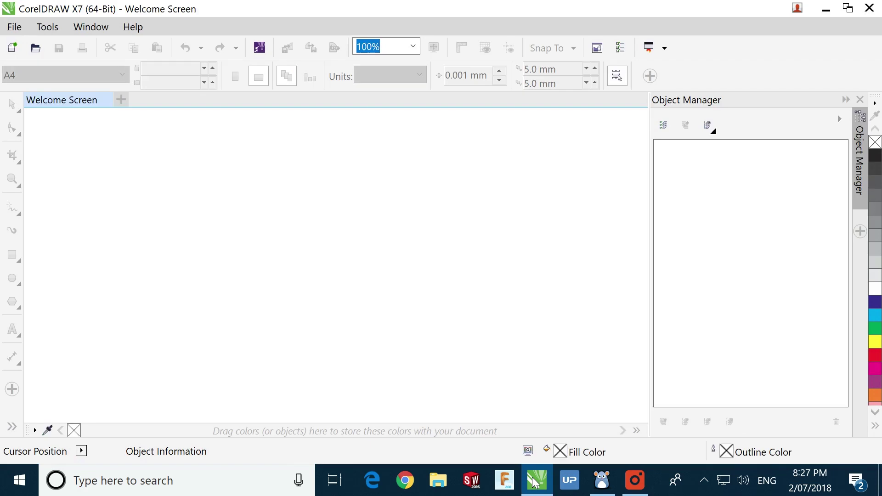
Start a new blank drawing.
mouse_move(535, 482)
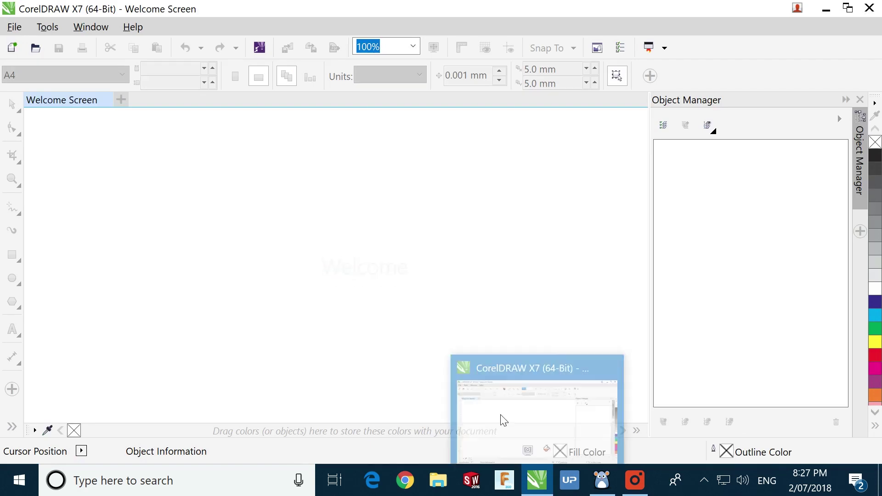
click(11, 27)
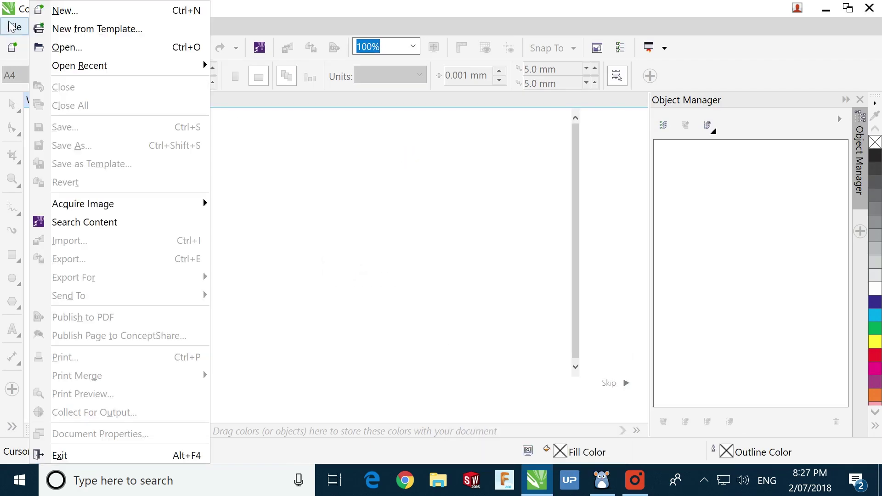
click(68, 11)
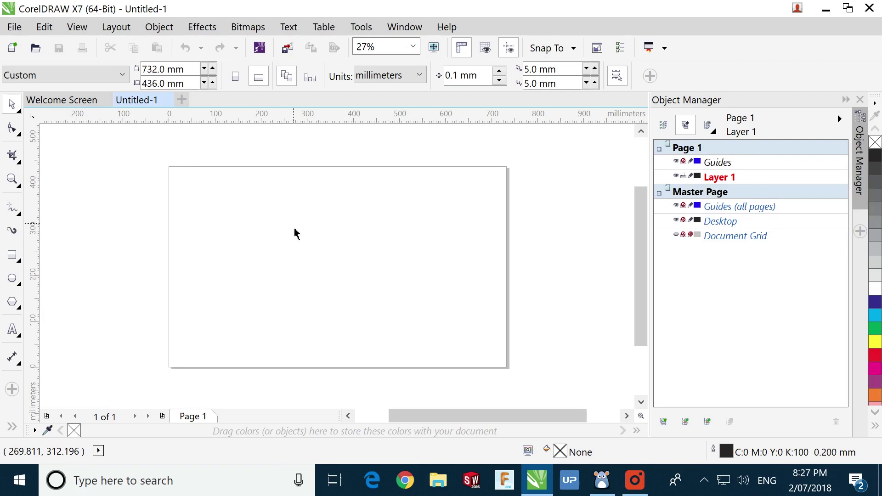
Import the file Iris_box_-_Small.dxf.
click(14, 27)
click(68, 241)
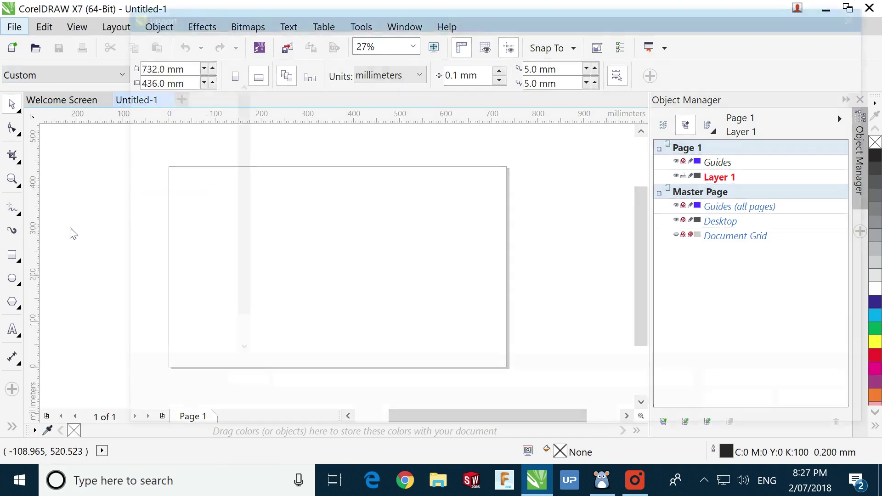
click(311, 117)
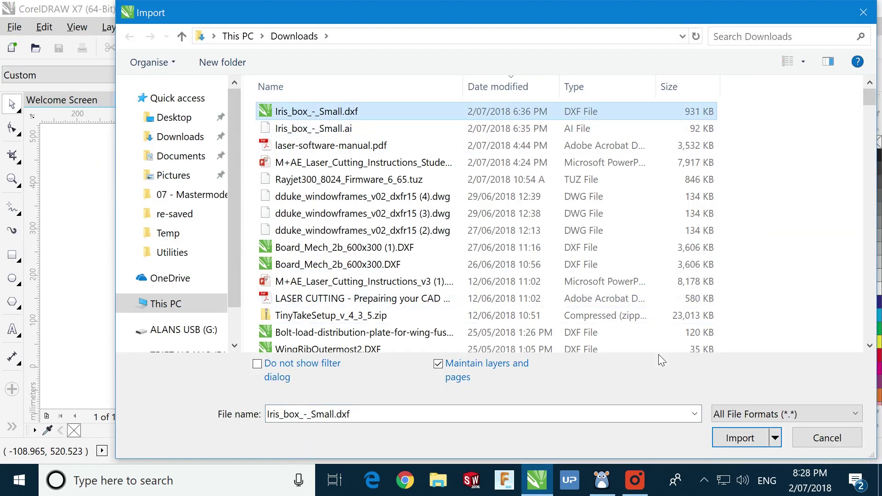
click(741, 436)
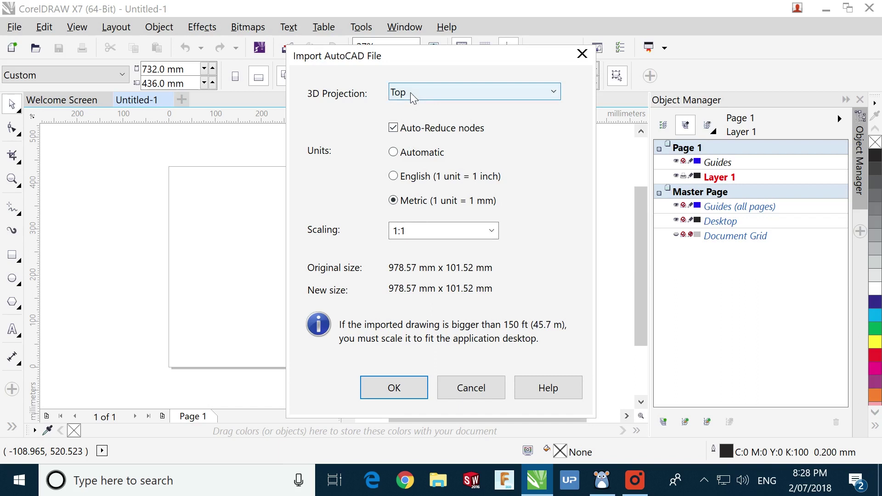
Keep Top projection and 1:1 scale, then place the parts at the page's top left.
click(410, 92)
click(407, 110)
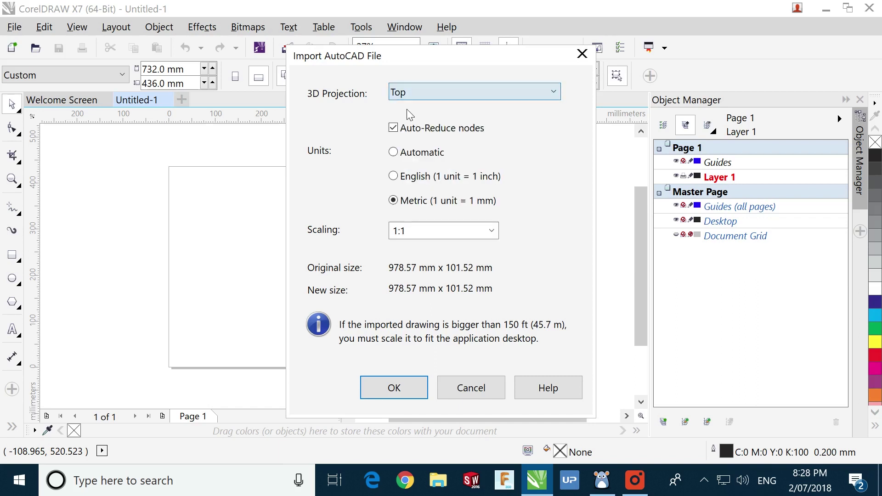
click(414, 230)
click(490, 231)
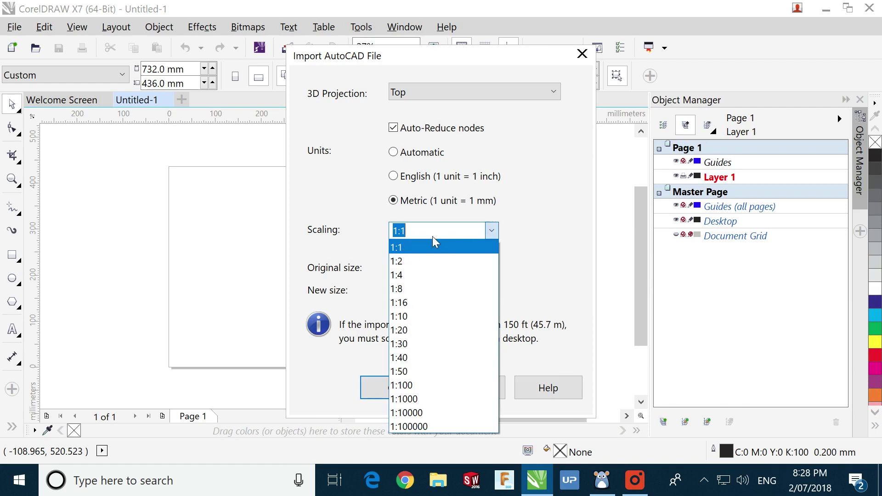
click(403, 244)
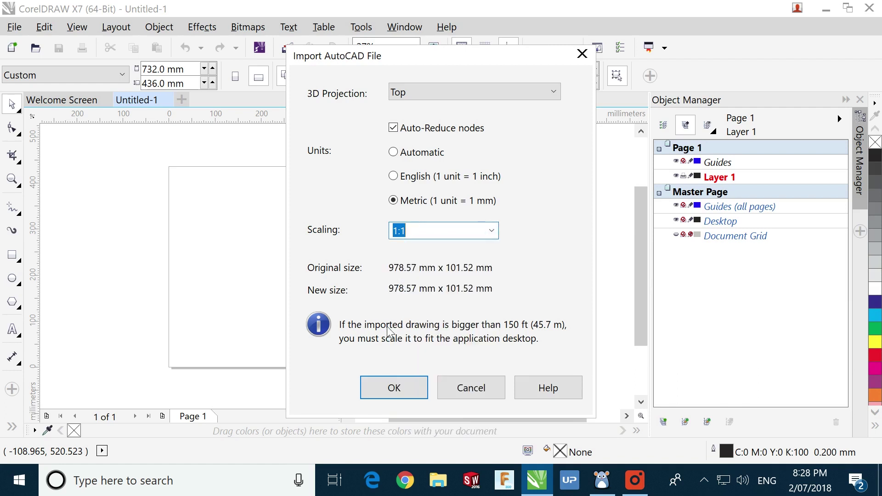
click(396, 395)
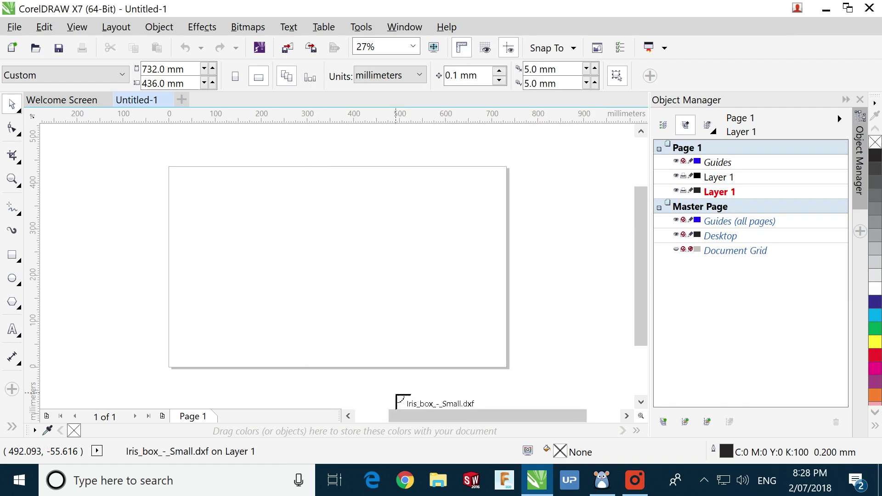
click(171, 168)
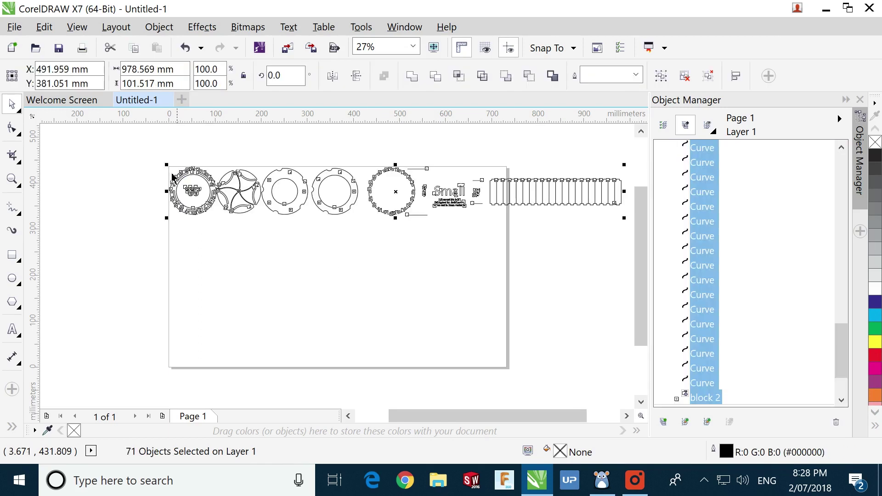
Move the slotted strip from off the page to below the discs.
click(468, 287)
drag(487, 235, 575, 172)
drag(540, 199, 224, 243)
click(404, 192)
Remove the Small text label from the drawing.
click(379, 196)
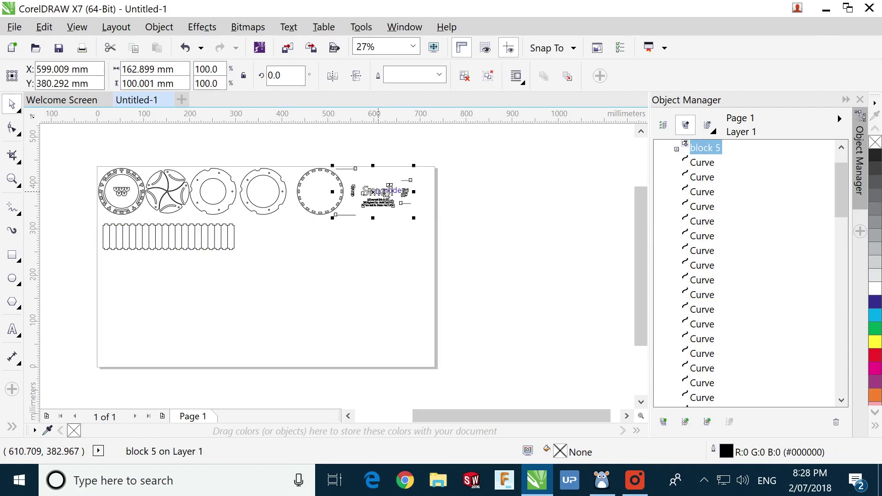
key(ctrl+z)
key(ctrl+z)
drag(349, 211, 299, 285)
key(ctrl+z)
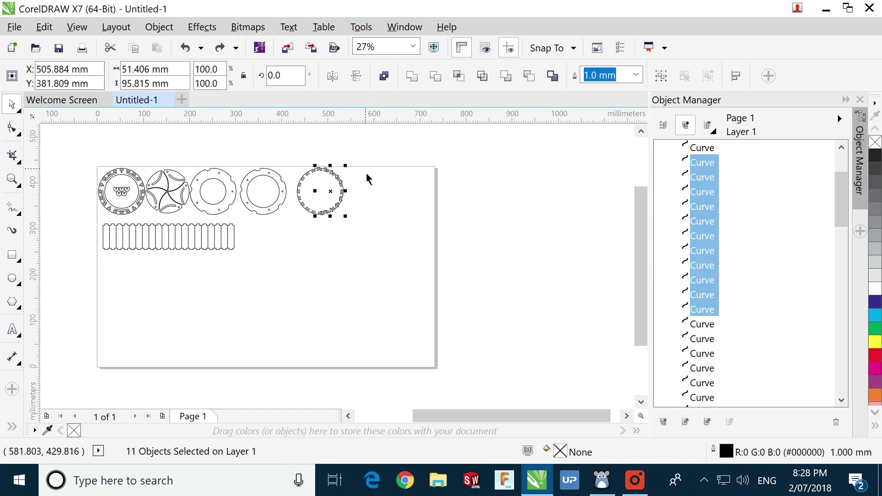
click(366, 175)
Group the fifth ring's 21 curves and move the group beside the strip.
drag(378, 153, 291, 256)
right_click(346, 212)
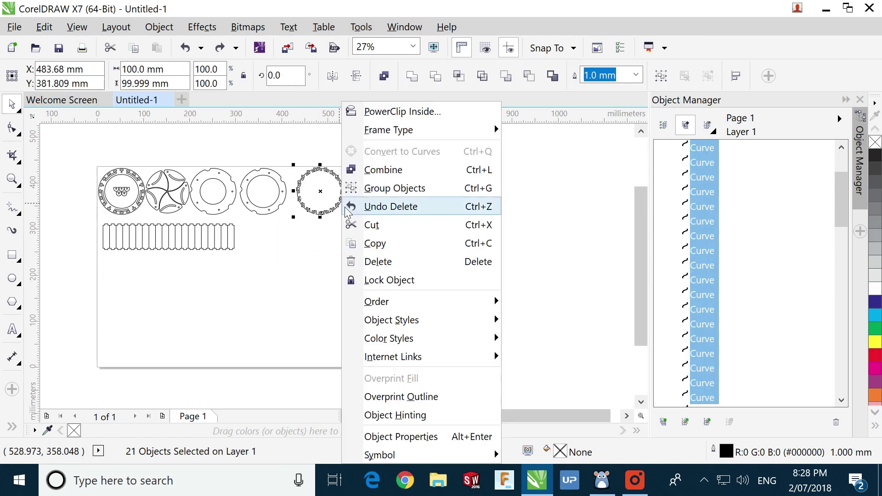
click(381, 188)
click(379, 201)
drag(335, 204, 283, 257)
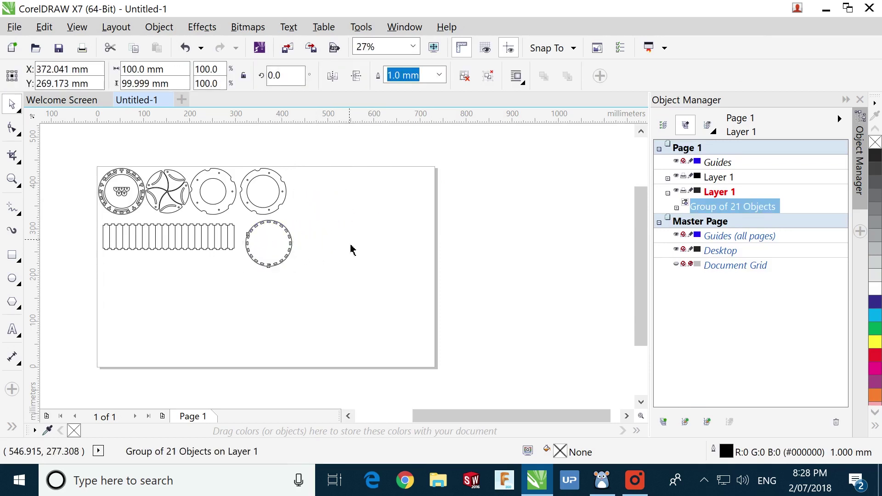
click(352, 249)
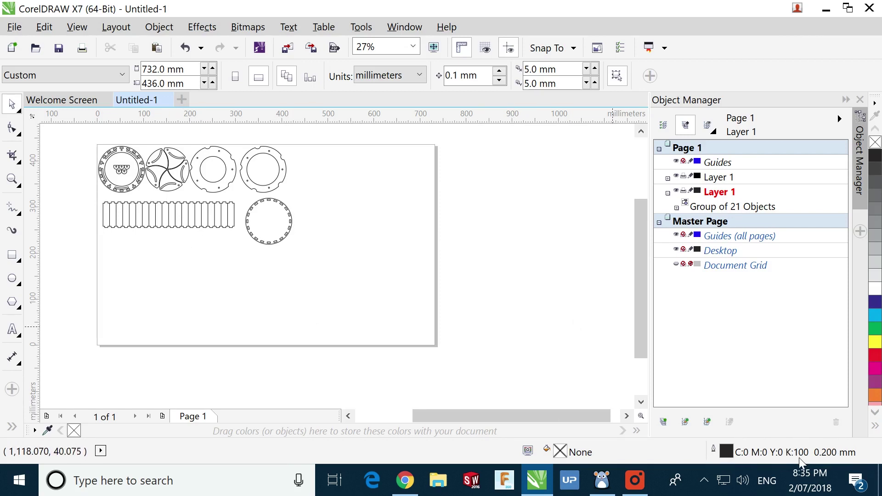
Review the Primary color mode choices in Color Management Document Settings.
click(361, 25)
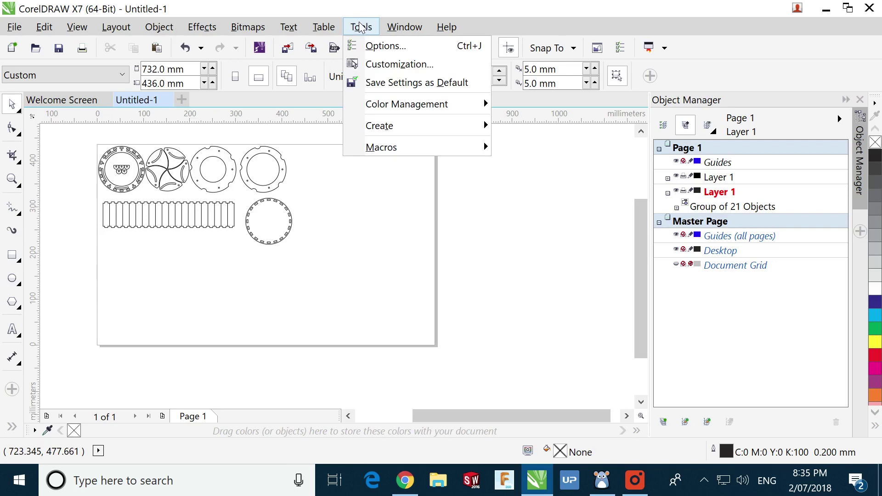
mouse_move(441, 105)
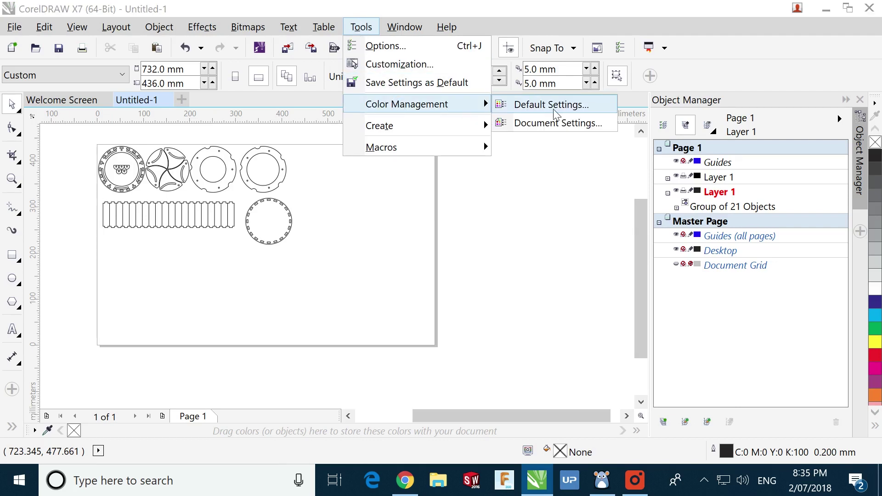
click(554, 123)
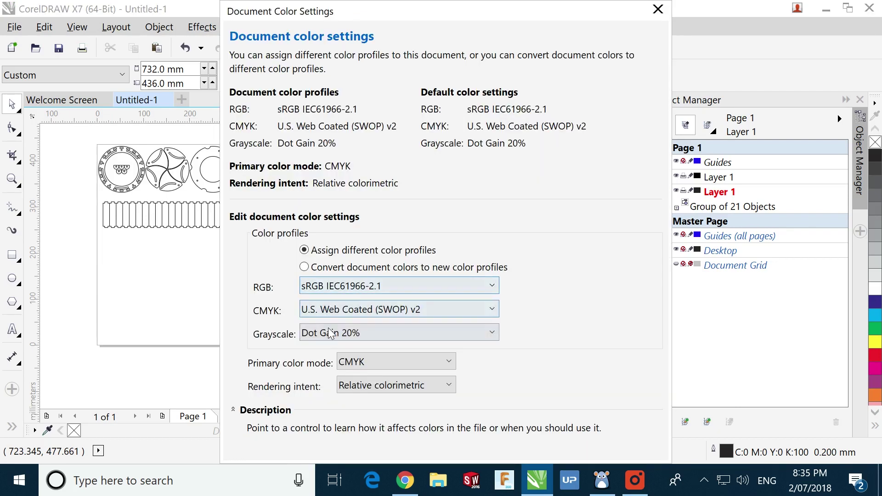
click(367, 363)
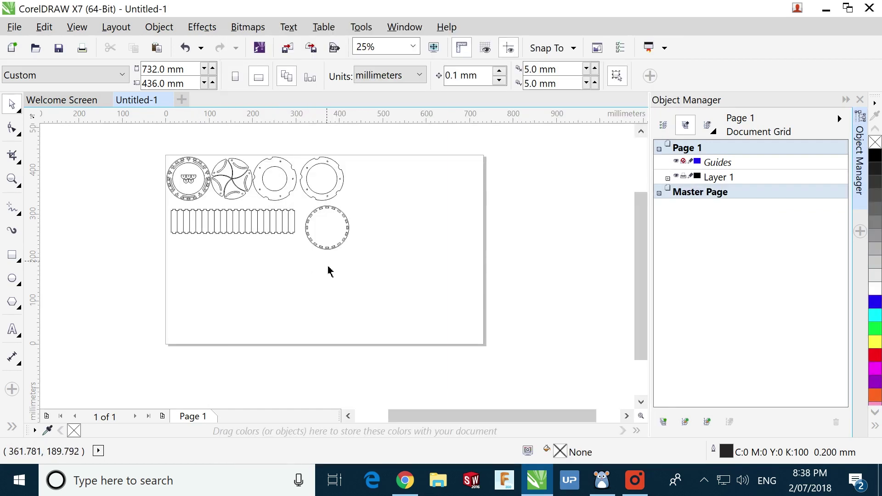
right_click(724, 152)
Add a new layer named CUT to Page 1.
click(730, 158)
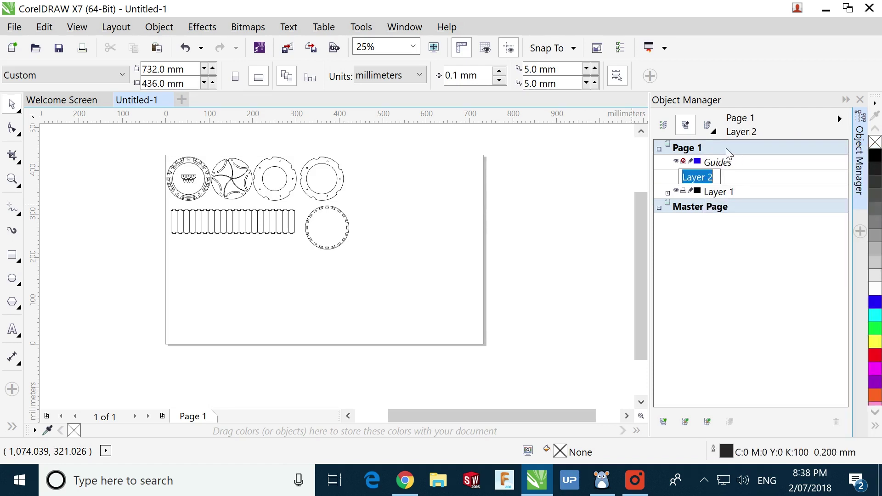
text(CUT)
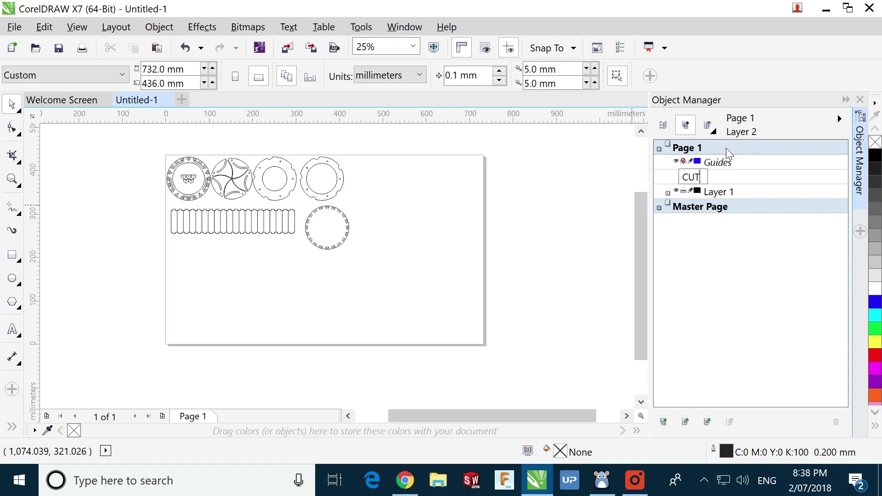
key(Return)
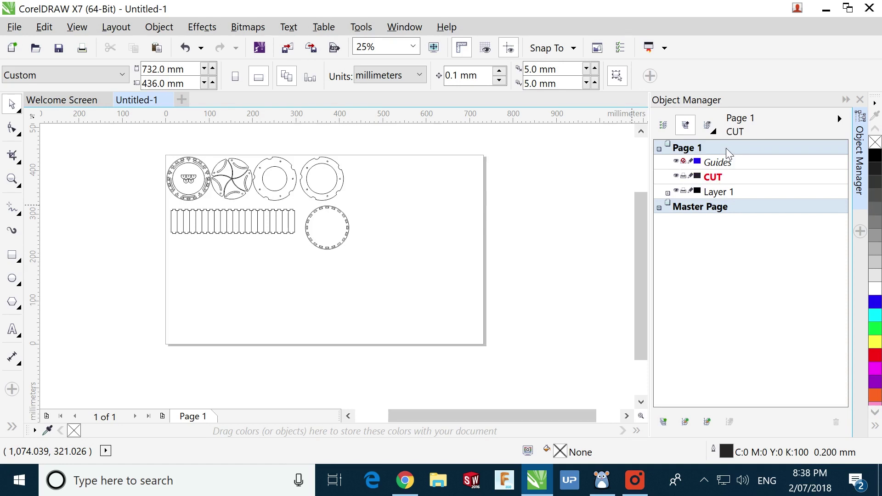
Add a REDUSED POWER CUT layer, keep it active, and open eye.cdr.
right_click(726, 148)
click(748, 159)
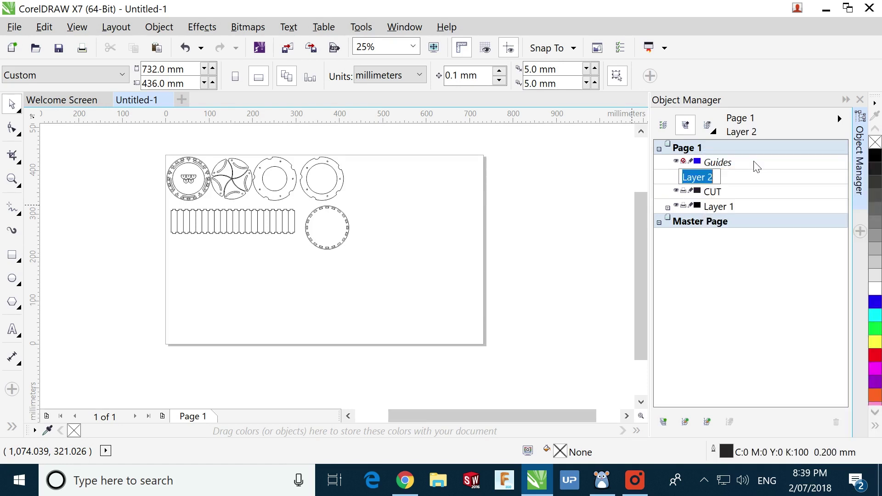
text(REDUSED POWER )
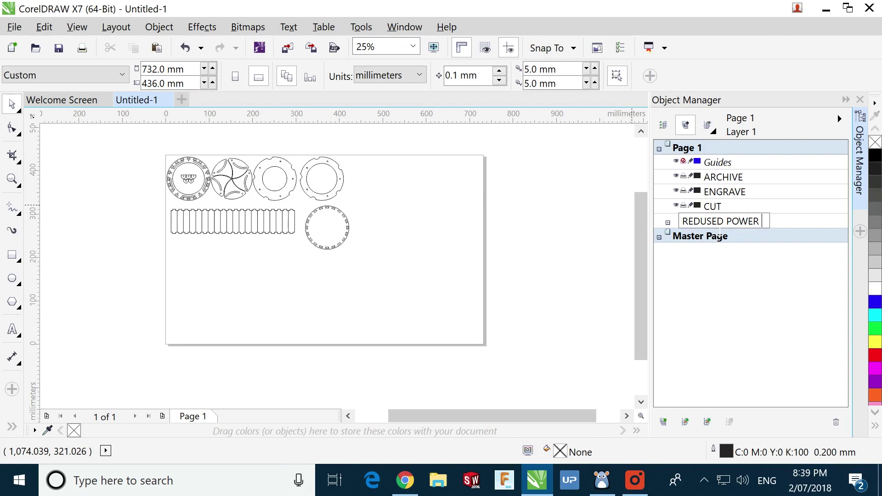
text(CUT)
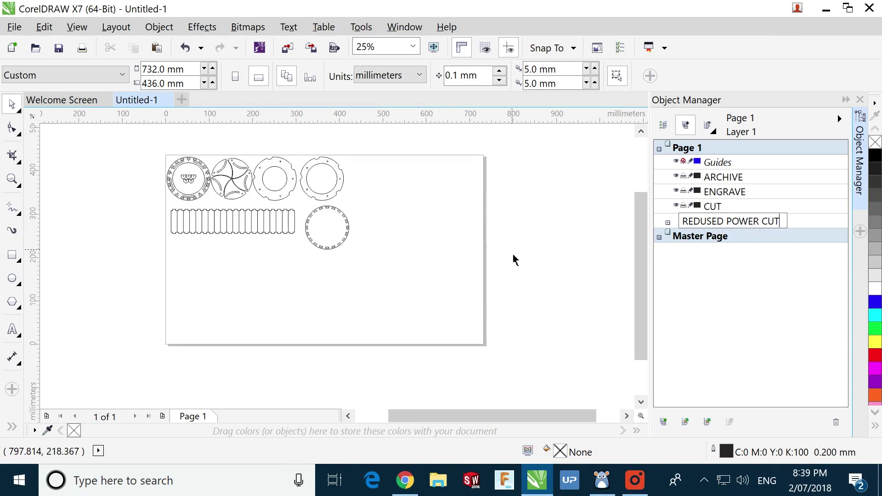
key(Return)
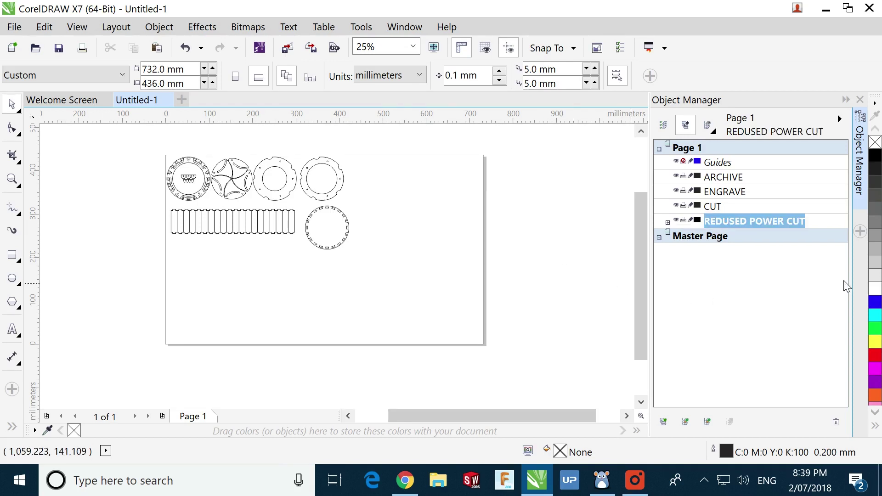
click(795, 286)
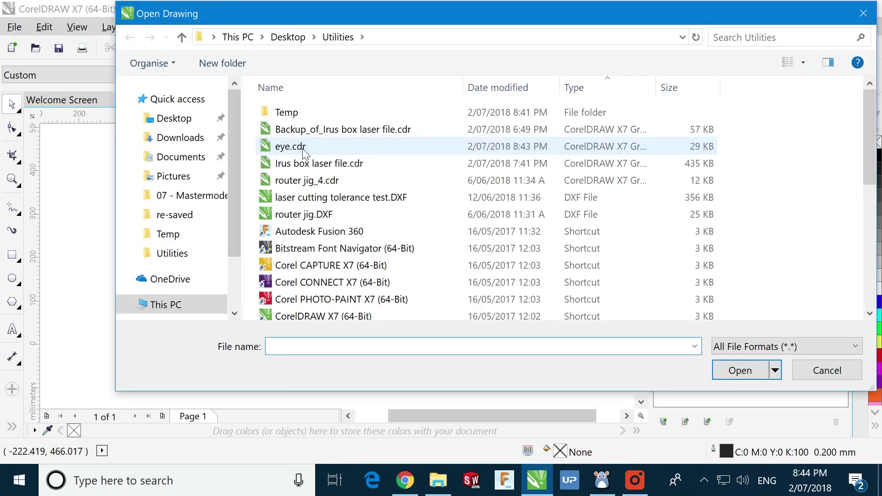
double_click(295, 144)
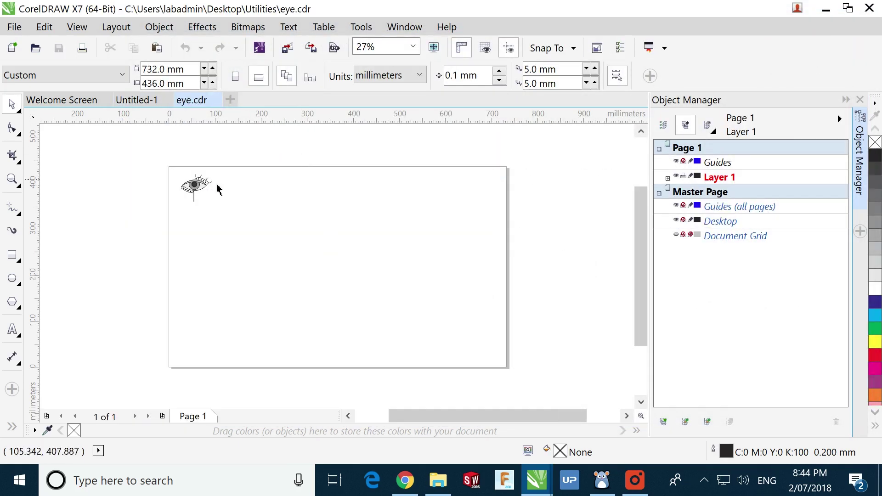
Copy the eye drawing from eye.cdr and paste it into Untitled-1.
scroll(196, 188, up, 5)
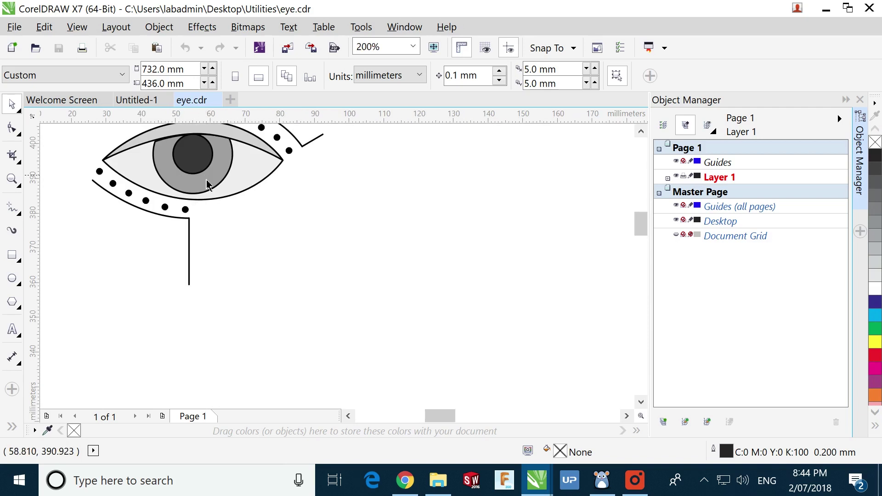
scroll(207, 184, down, 2)
click(239, 185)
right_click(232, 180)
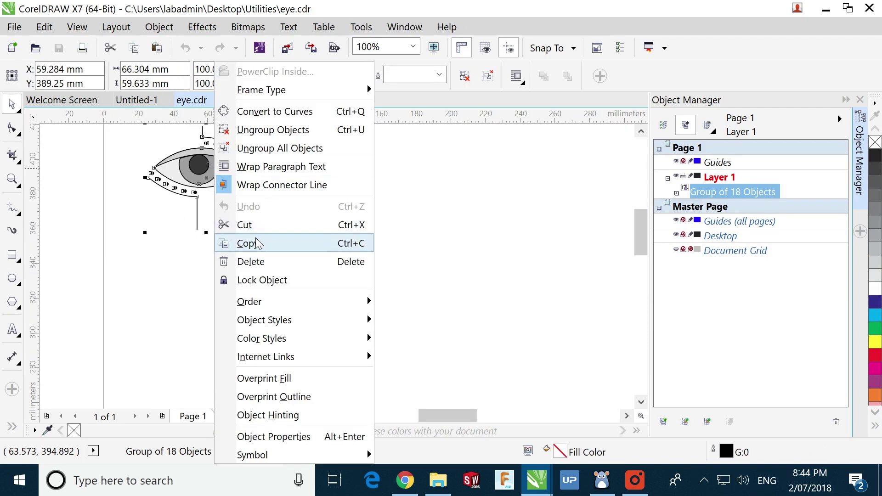
click(253, 278)
click(136, 99)
right_click(330, 266)
click(356, 368)
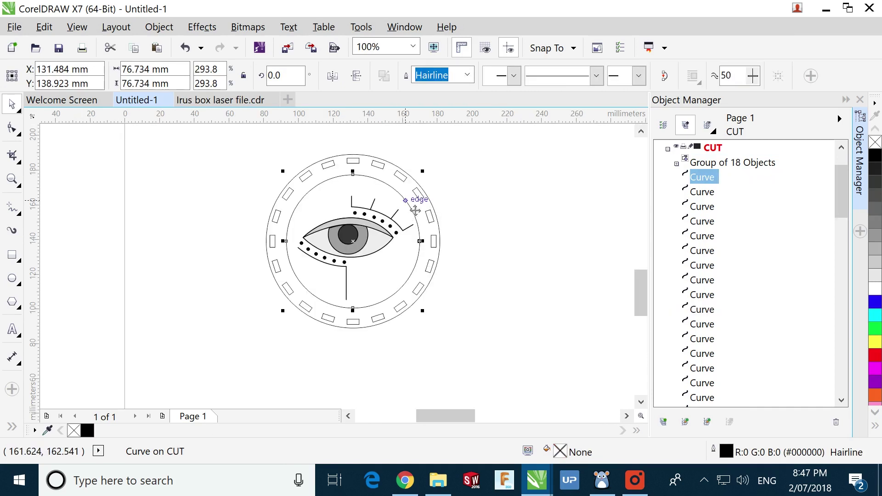
Move the inner circle from the CUT layer to the REDUSED POWER CUT layer.
right_click(408, 207)
click(437, 189)
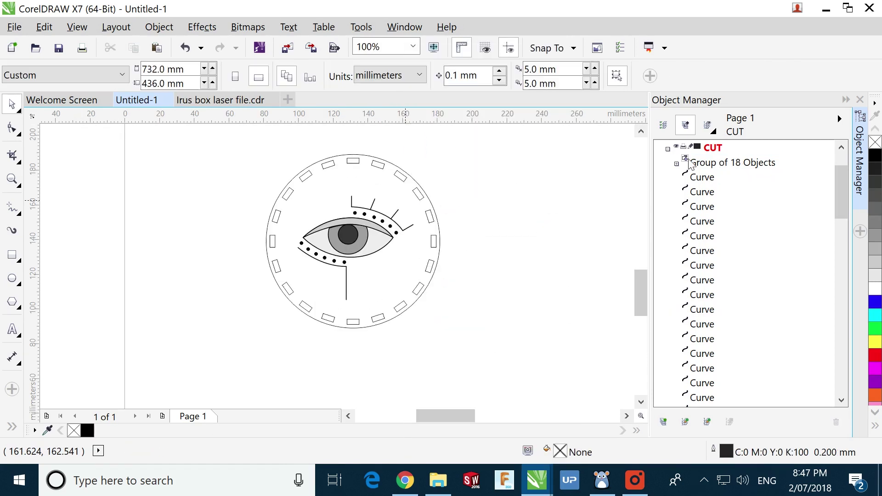
click(669, 149)
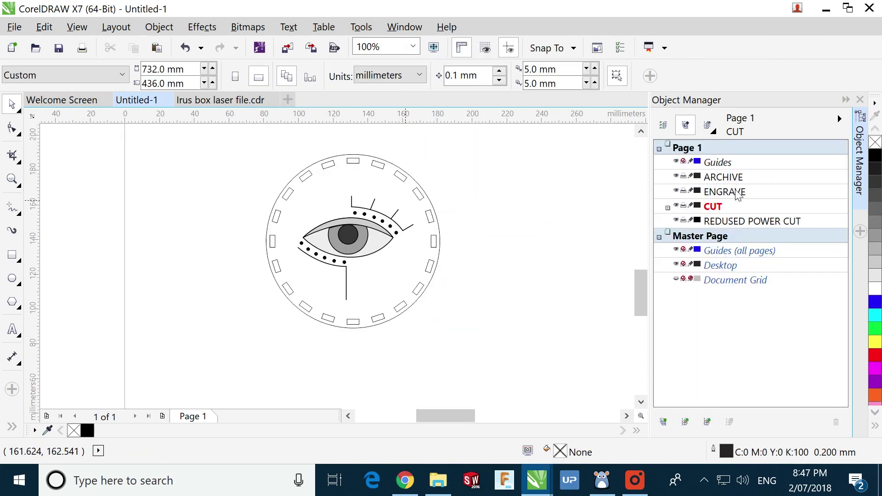
click(729, 222)
right_click(730, 222)
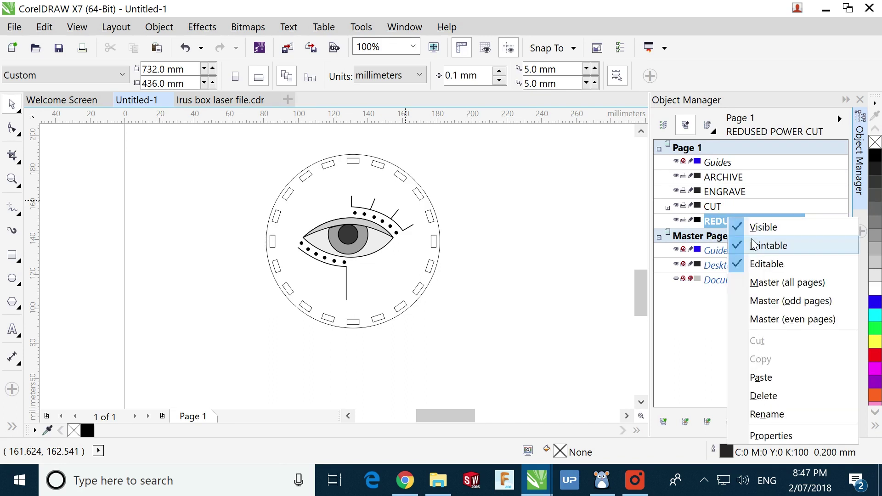
click(764, 385)
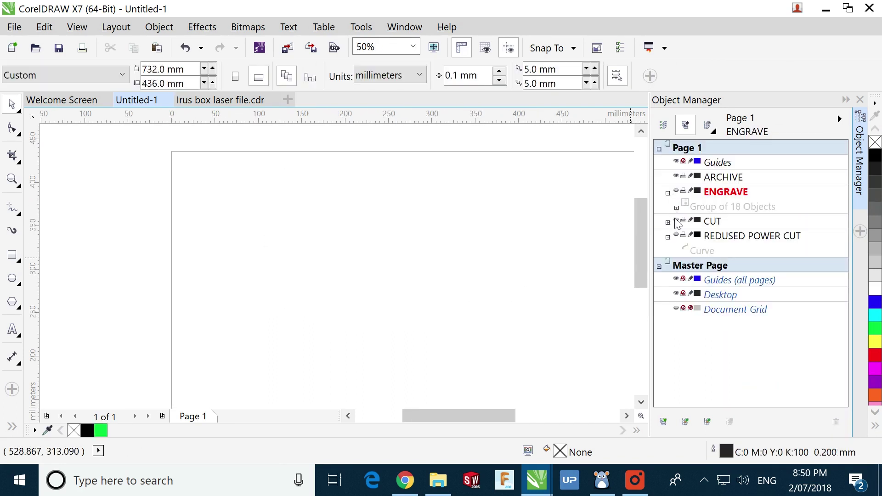
click(676, 221)
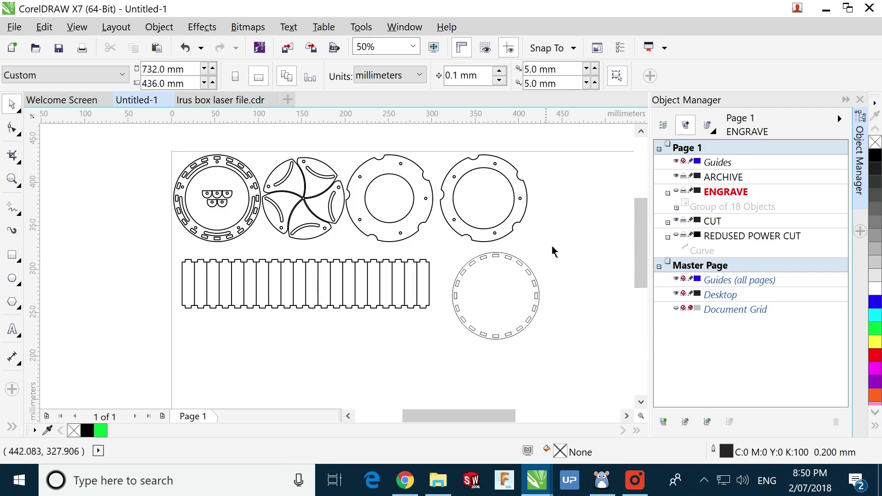
Hide CUT and ENGRAVE, show REDUSED POWER CUT, and select its circle.
click(677, 221)
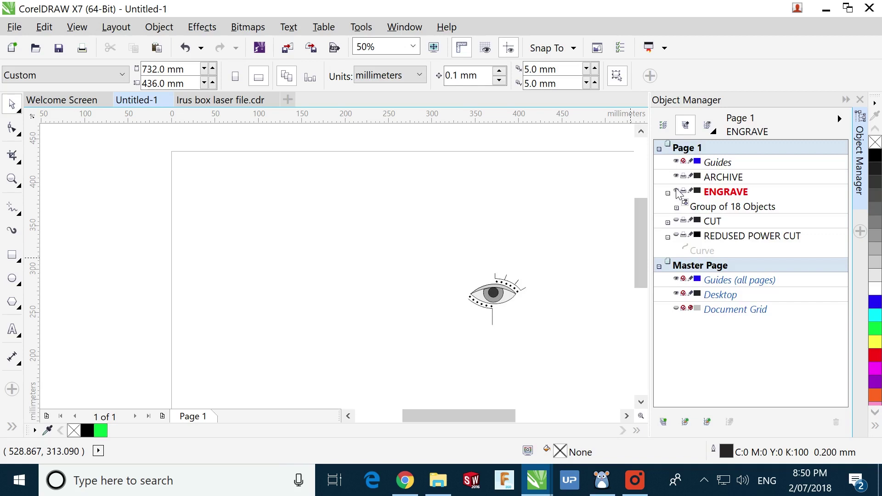
click(676, 192)
click(676, 236)
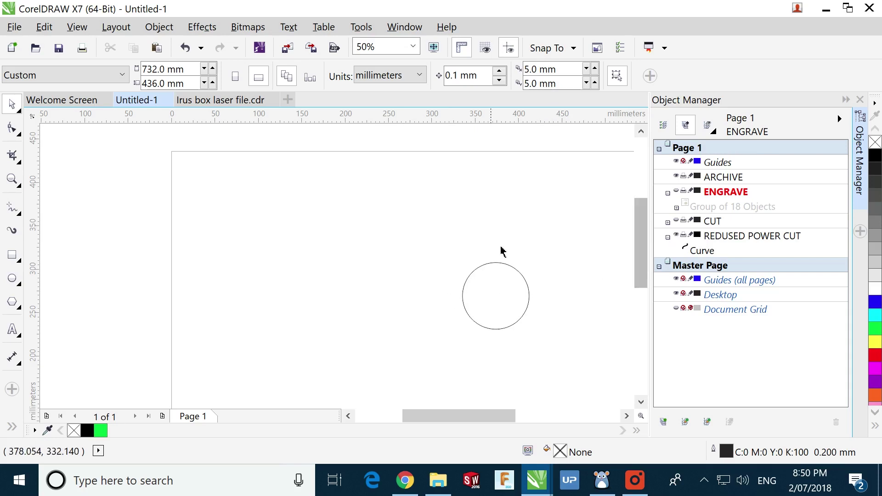
drag(582, 218, 384, 366)
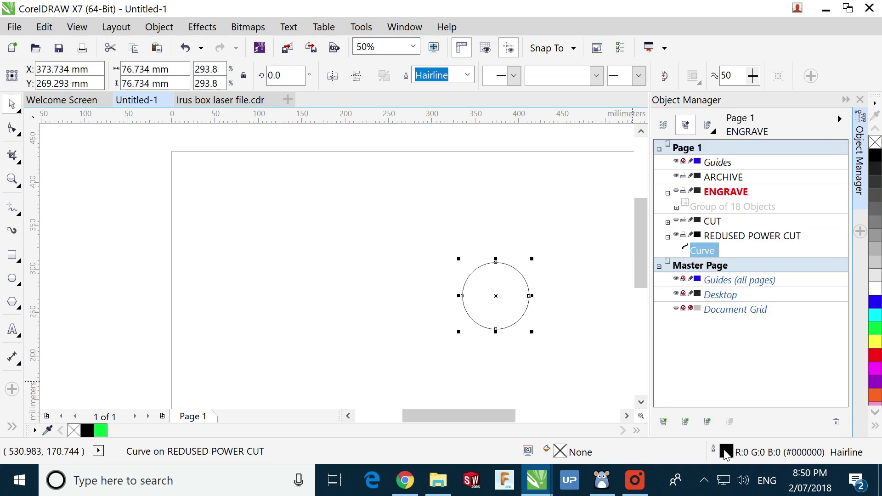
double_click(725, 454)
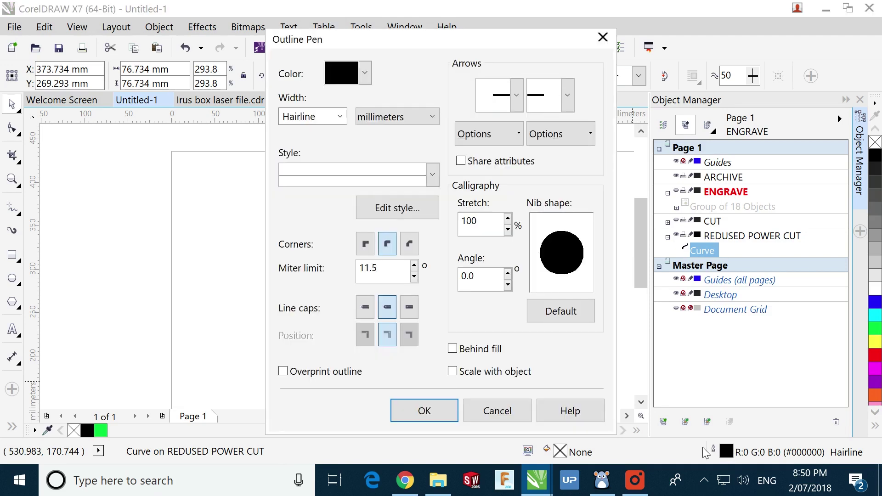
Make the circle's outline RGB 0,255,0 green, then hide the REDUSED POWER CUT layer.
click(366, 73)
click(384, 196)
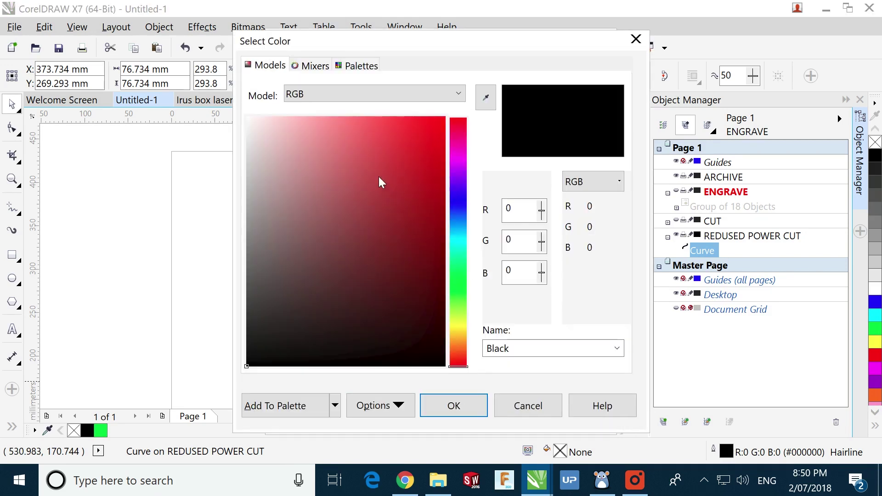
click(522, 249)
key(BackSpace)
text(2)
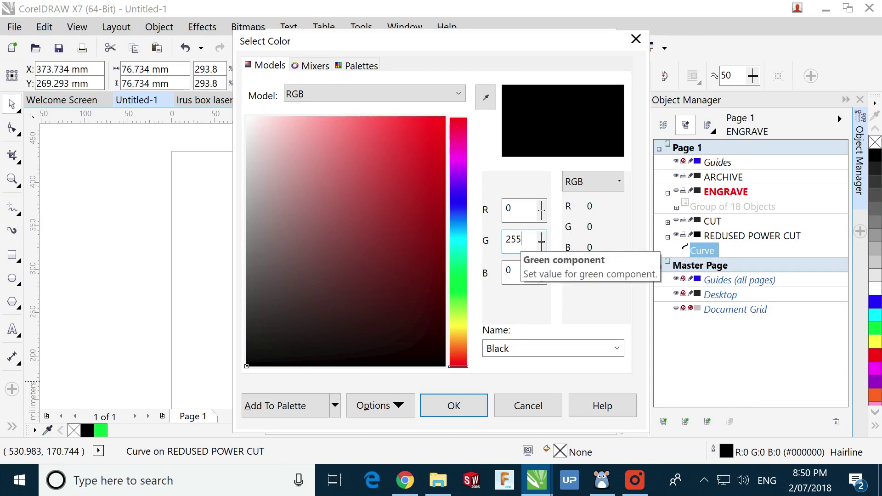
text(55)
key(Tab)
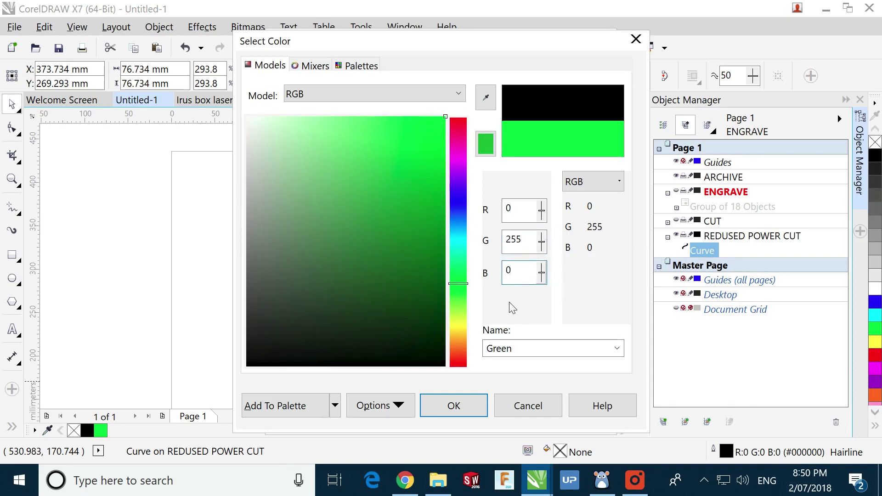
click(454, 406)
click(448, 412)
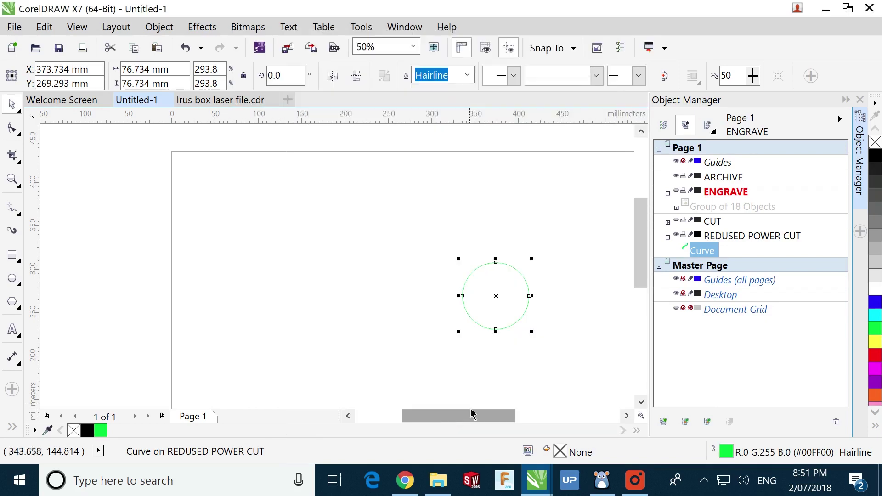
click(676, 235)
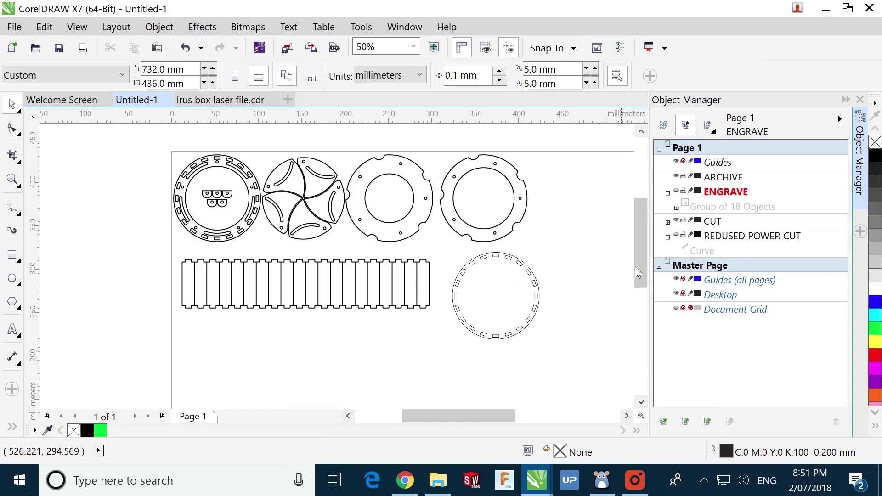
Set the outline colour of all the cut parts to RGB 255,0,0 red.
drag(171, 171, 560, 377)
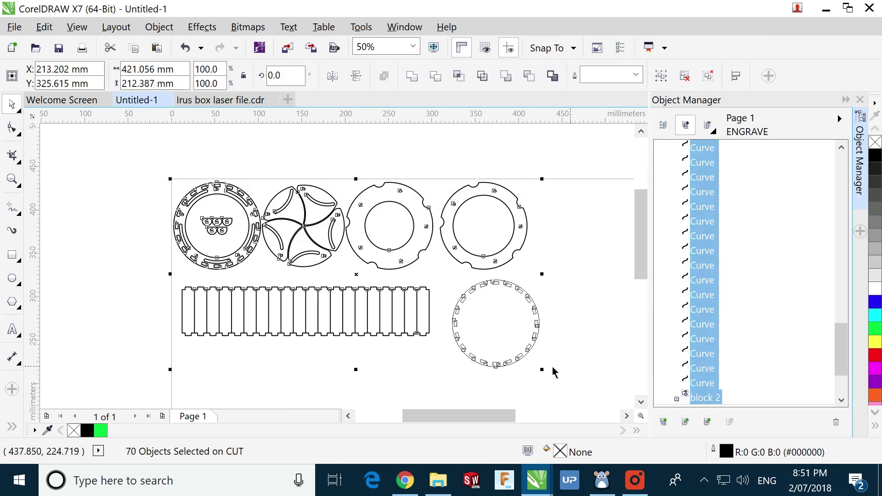
double_click(722, 450)
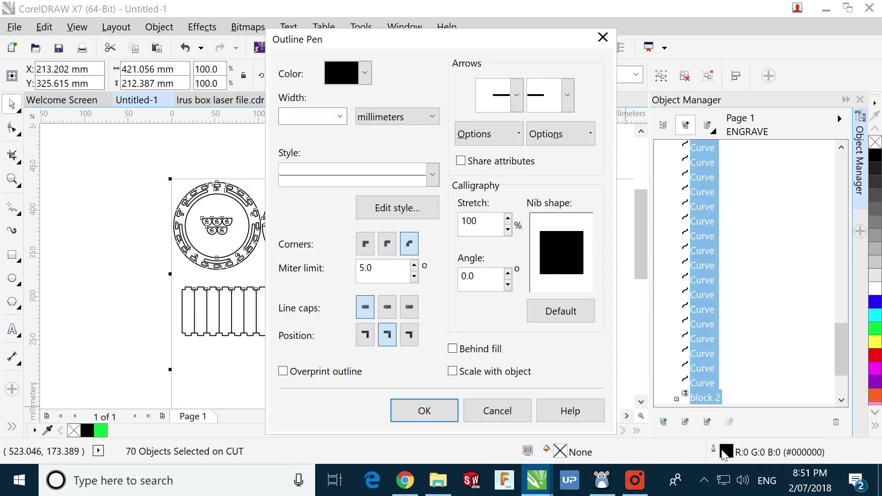
click(366, 72)
click(374, 198)
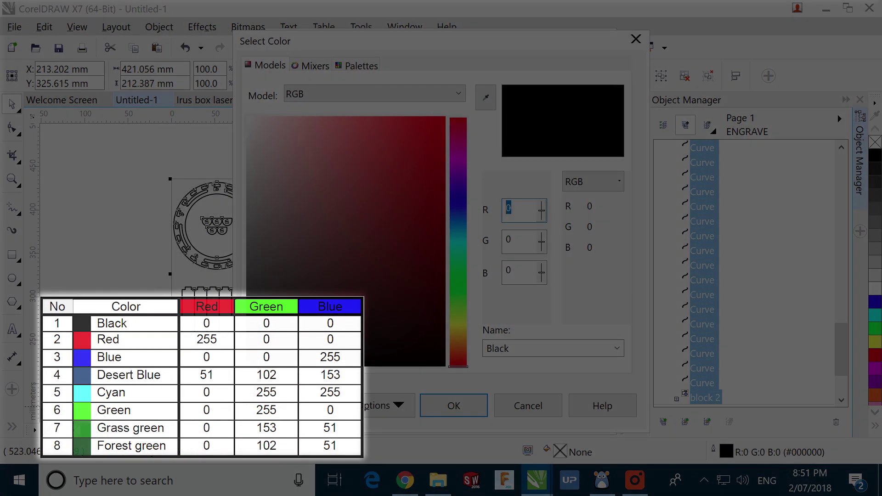
click(505, 209)
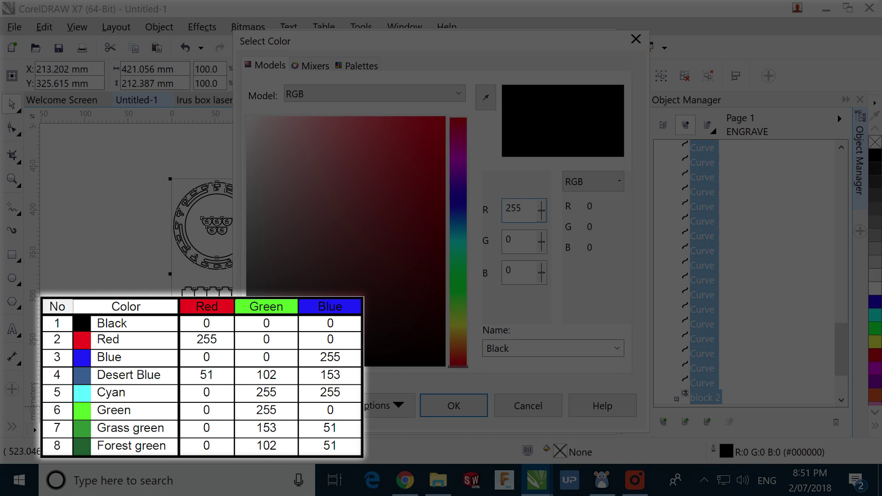
text(255)
key(Tab)
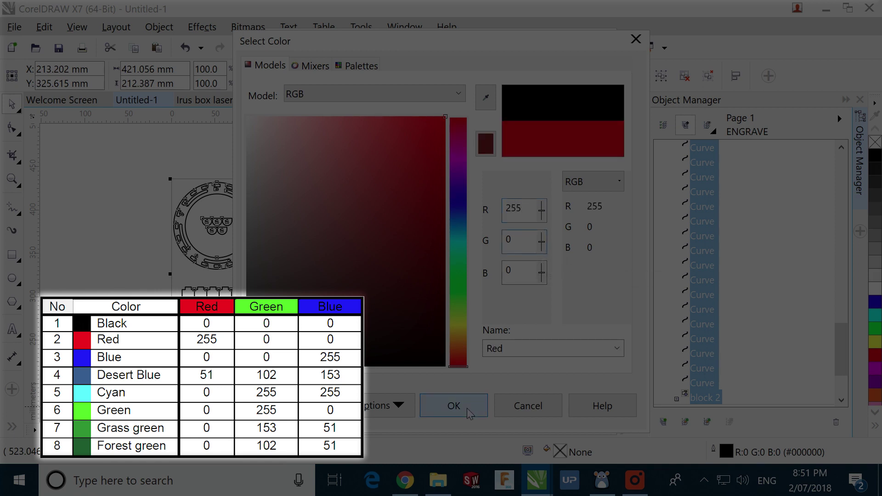
click(453, 414)
click(451, 413)
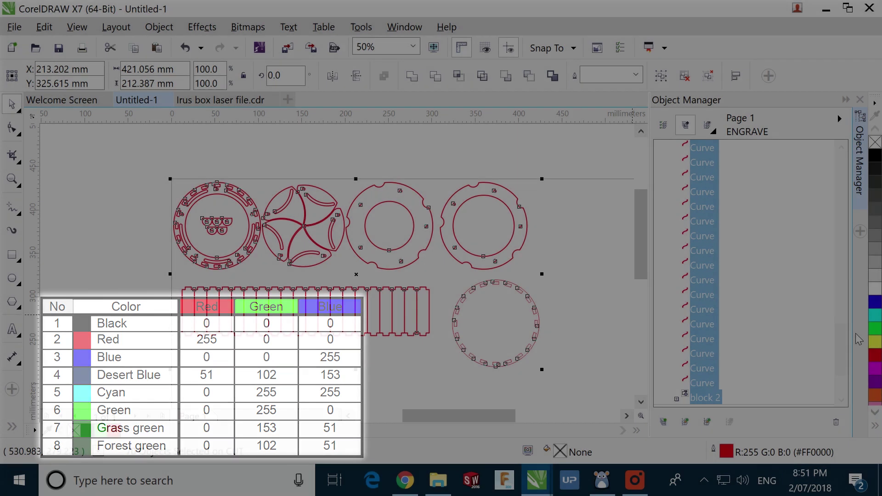
click(577, 214)
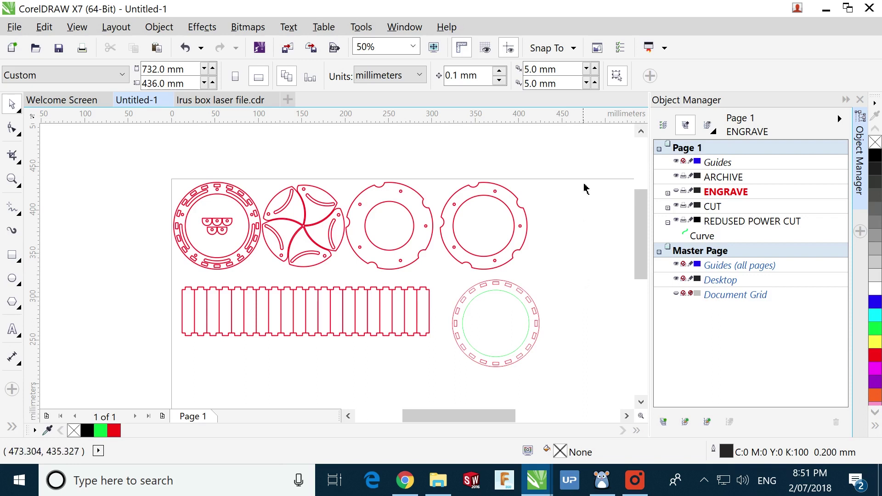
drag(591, 161, 134, 384)
Set every outline to Hairline width and show the ENGRAVE layer's eye drawing.
click(634, 74)
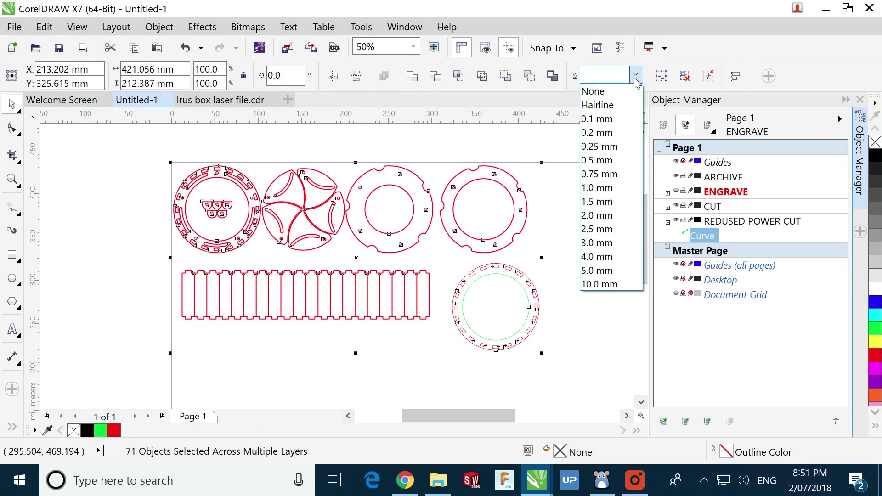
click(609, 104)
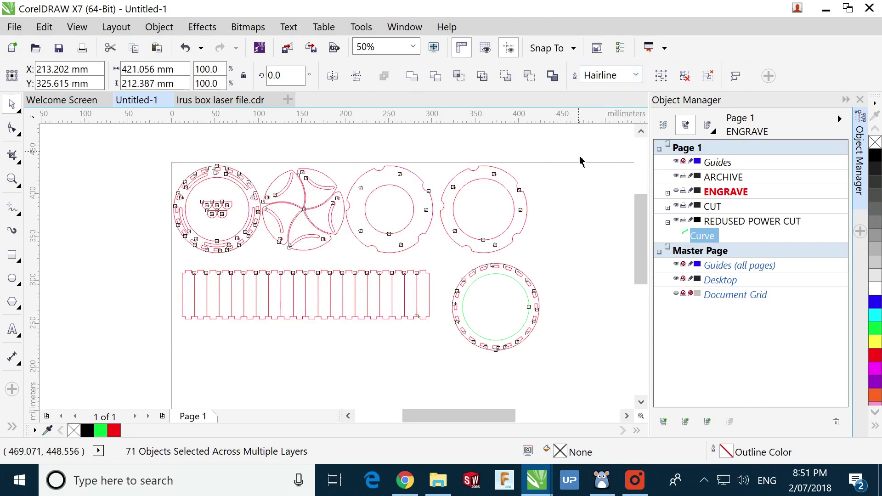
click(578, 164)
click(677, 191)
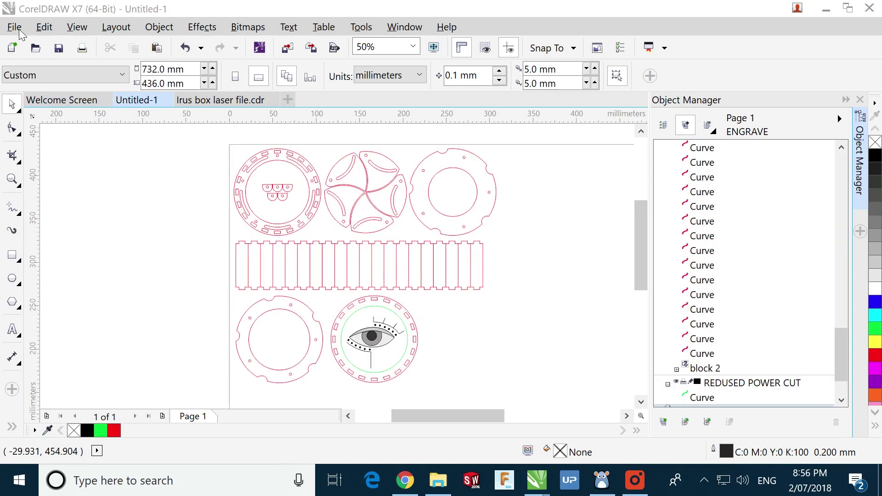
Print to Rayjet Engraver v2.4.0 with RGB colour output and open the driver's material settings.
click(17, 28)
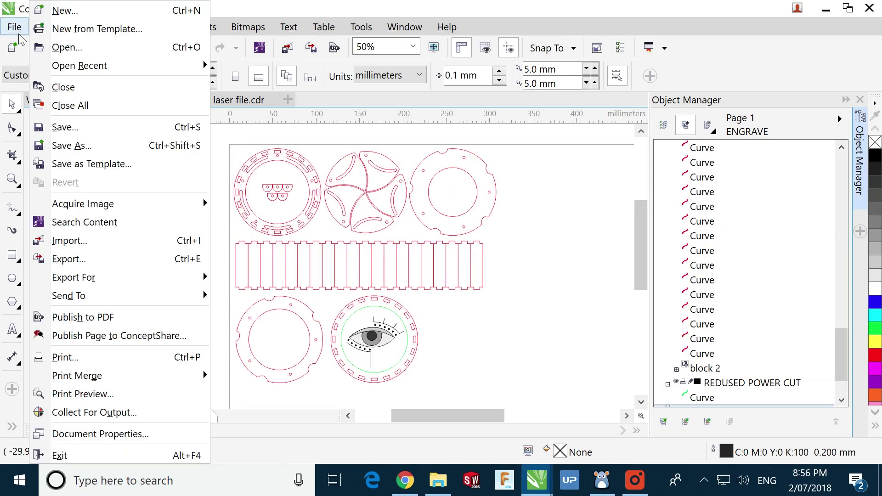
click(65, 357)
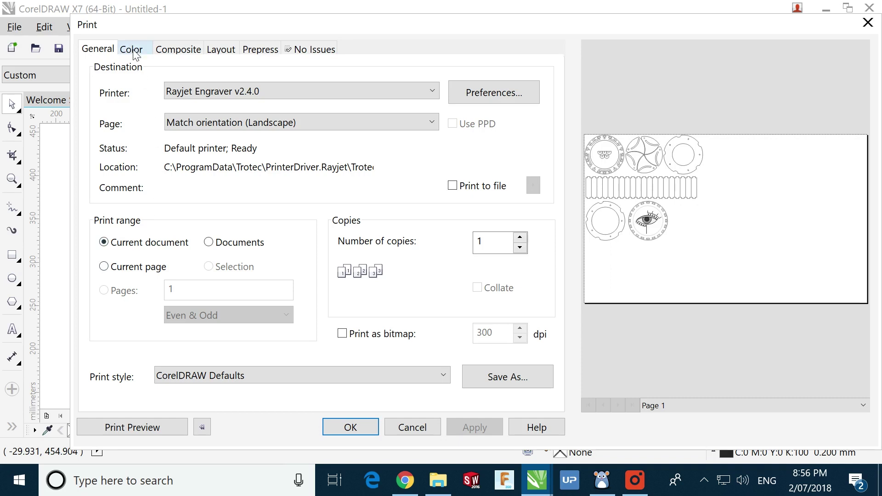
click(134, 51)
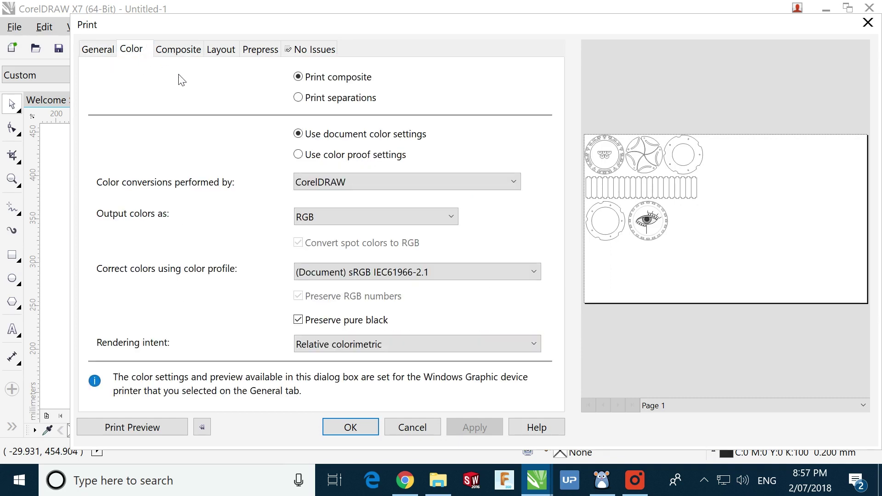
click(321, 220)
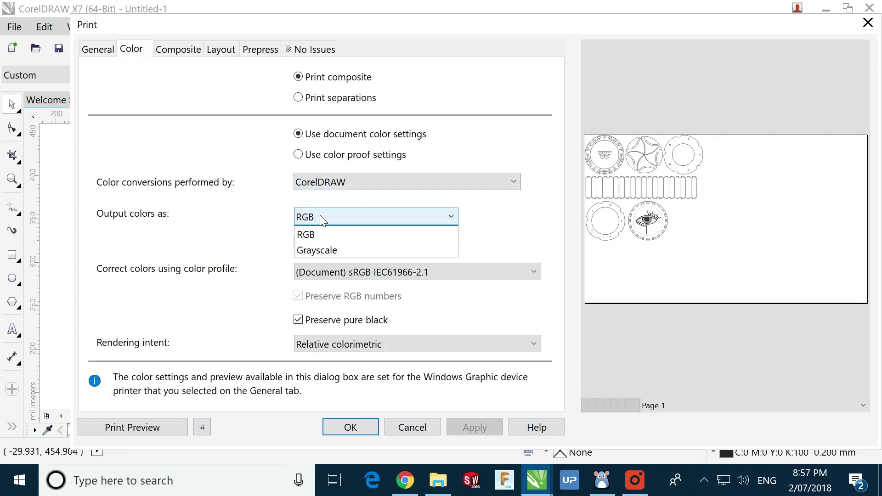
click(313, 232)
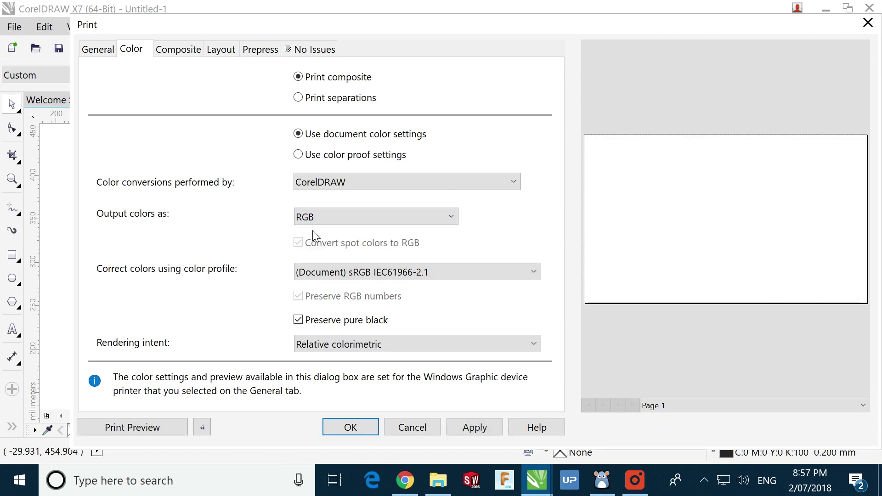
click(109, 54)
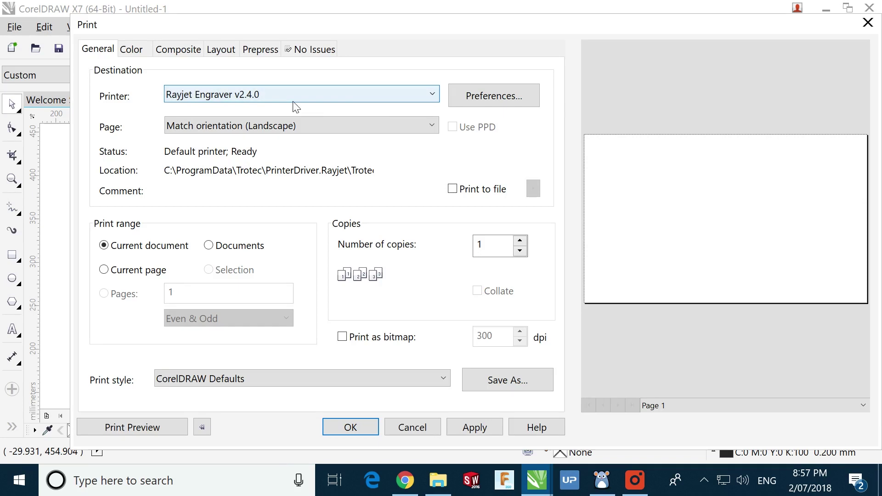
click(485, 105)
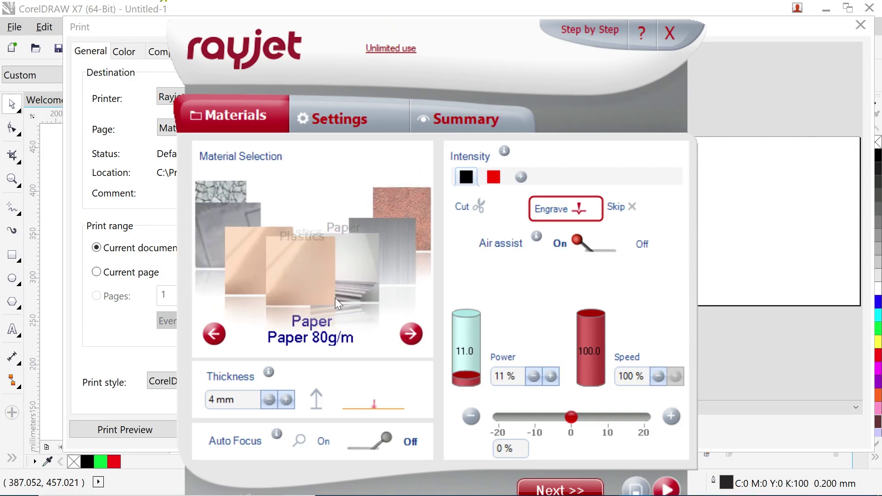
Set the material to Acrylic casted at 3 mm thickness and add a black intensity colour.
click(302, 275)
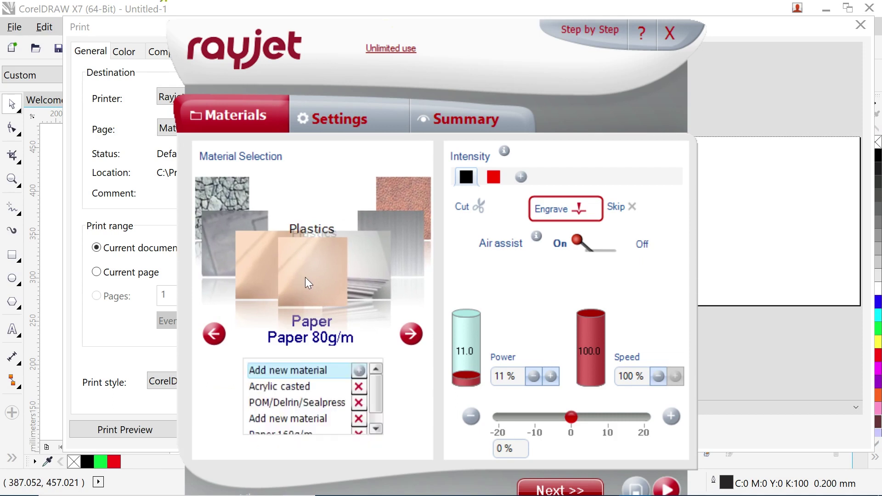
click(303, 384)
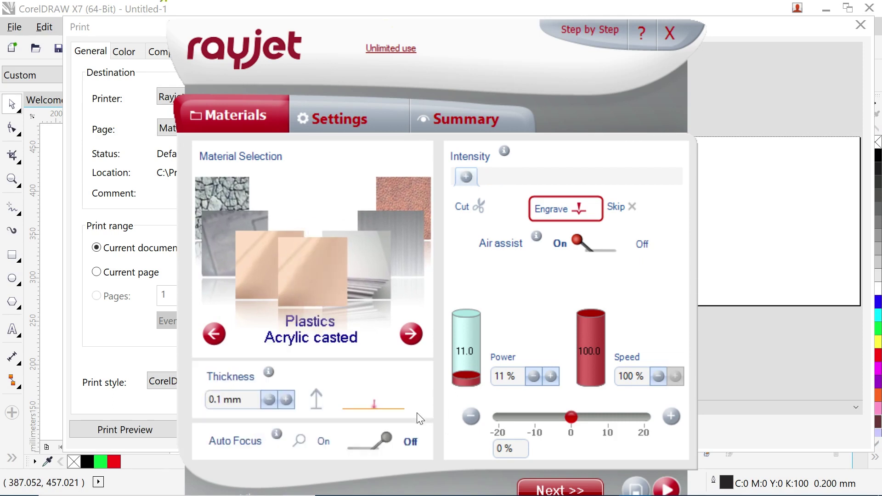
drag(243, 399, 209, 399)
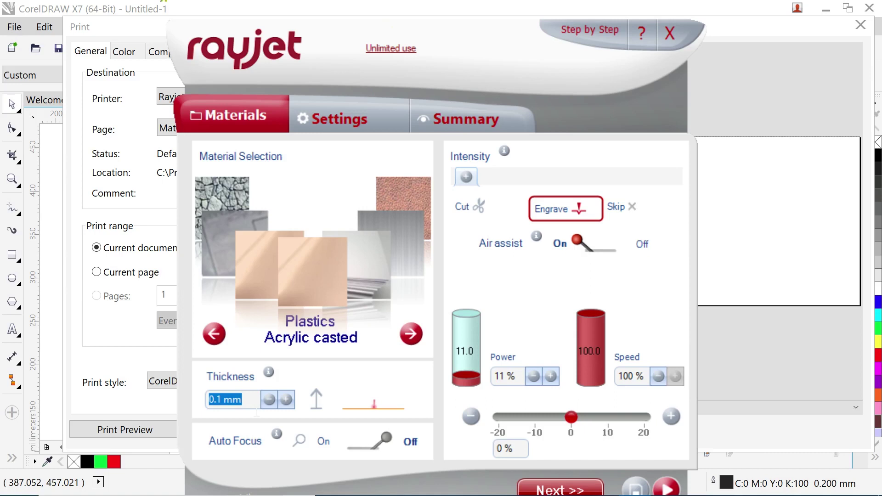
text(3)
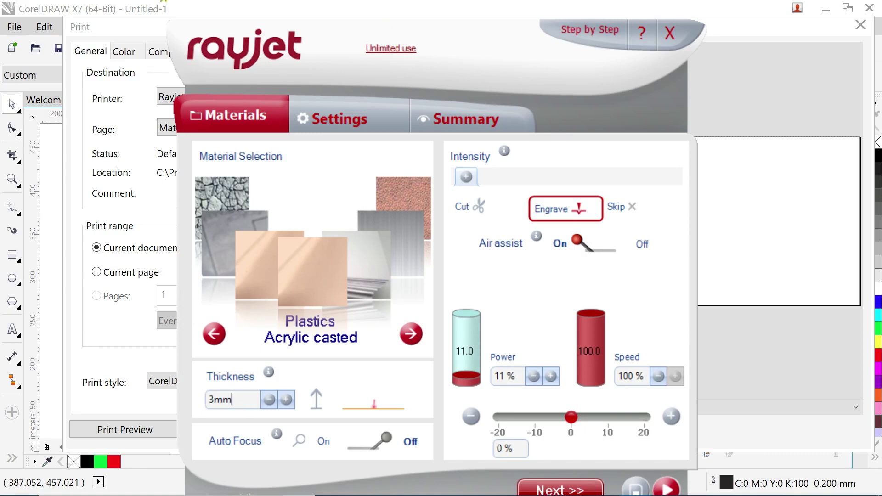
key(Return)
click(468, 176)
Add intensity colours, then delete the extras and blue so black, red and green remain.
click(495, 180)
click(522, 177)
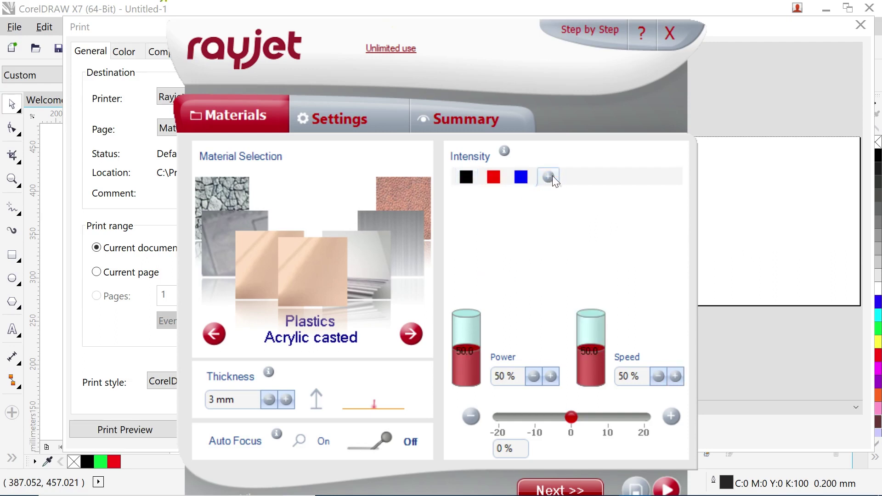
click(550, 177)
click(577, 176)
click(604, 176)
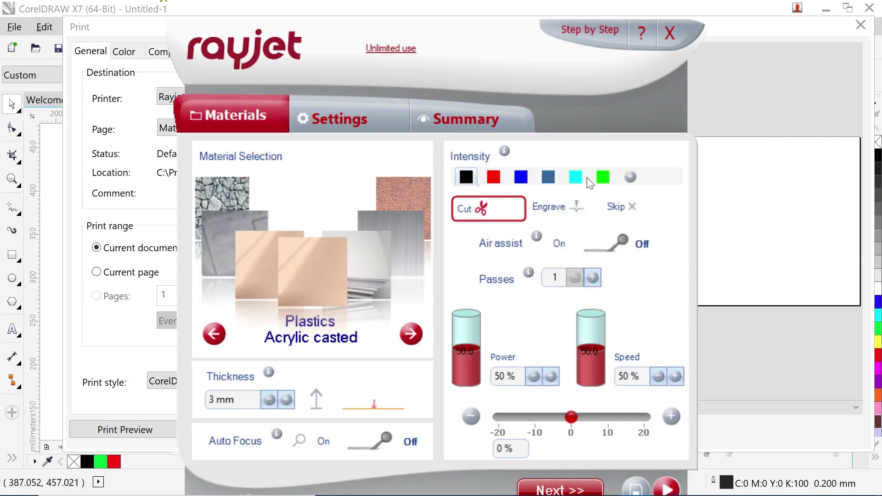
click(575, 179)
key(Delete)
click(547, 180)
key(Delete)
click(521, 177)
key(Delete)
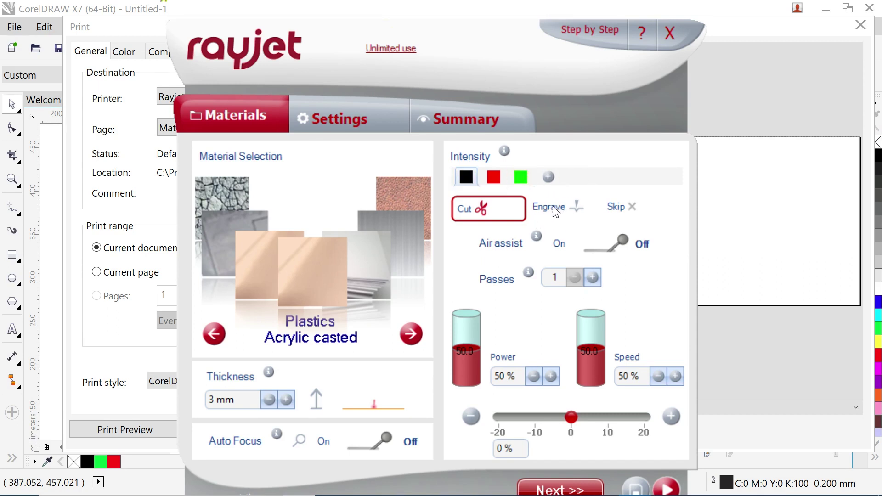
Set black to engrave with air assist on, 11% power and 25% speed.
click(552, 207)
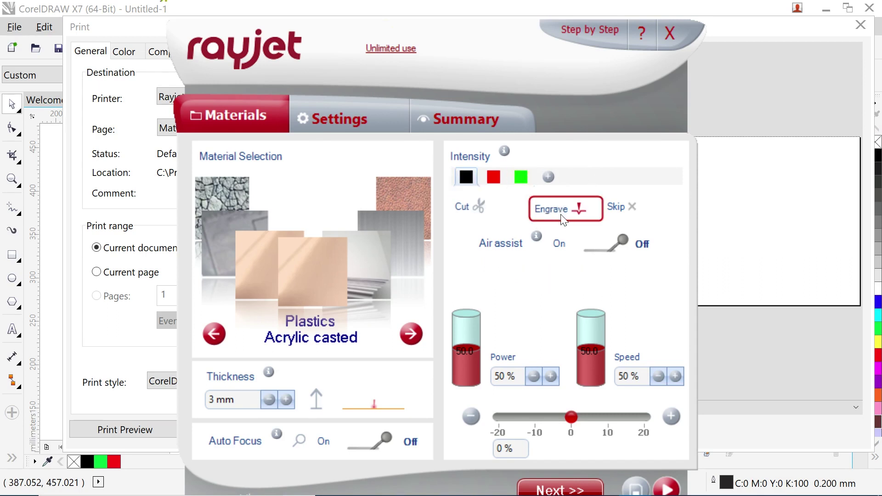
click(587, 254)
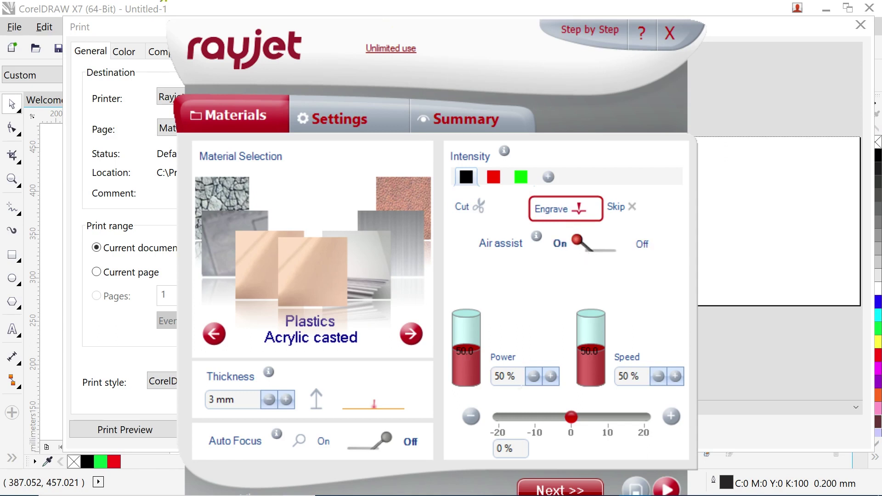
double_click(505, 376)
text(11)
key(Tab)
text(25)
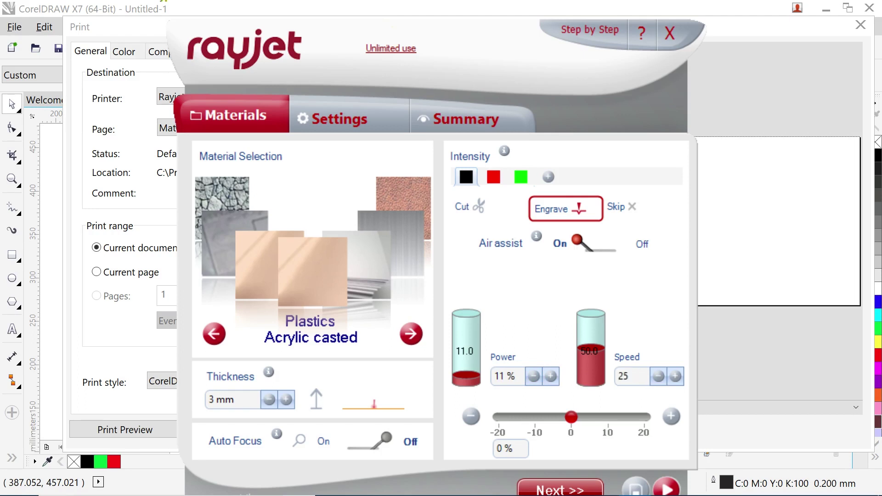
key(Return)
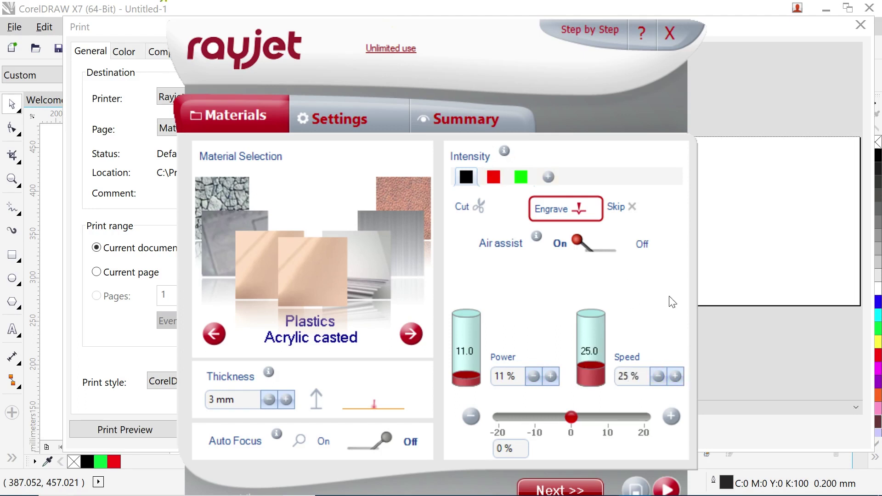
Make red cut with air assist on at 70% power and 1% speed.
click(494, 177)
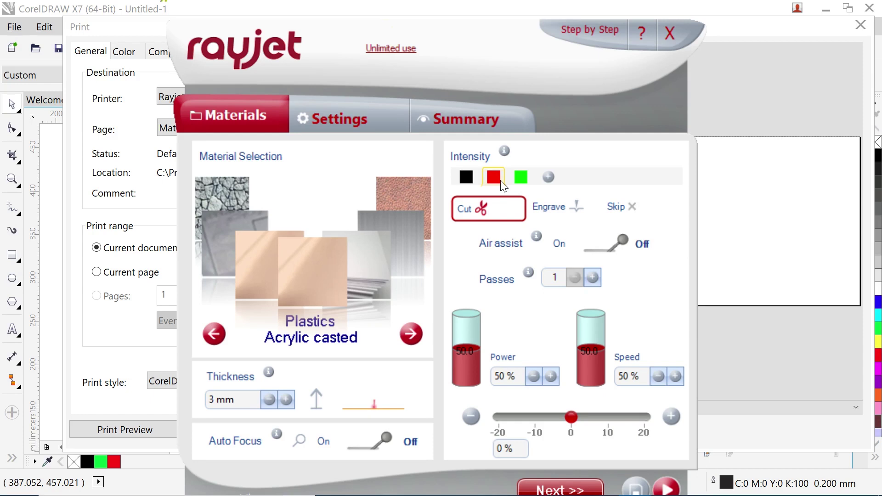
click(593, 256)
click(515, 376)
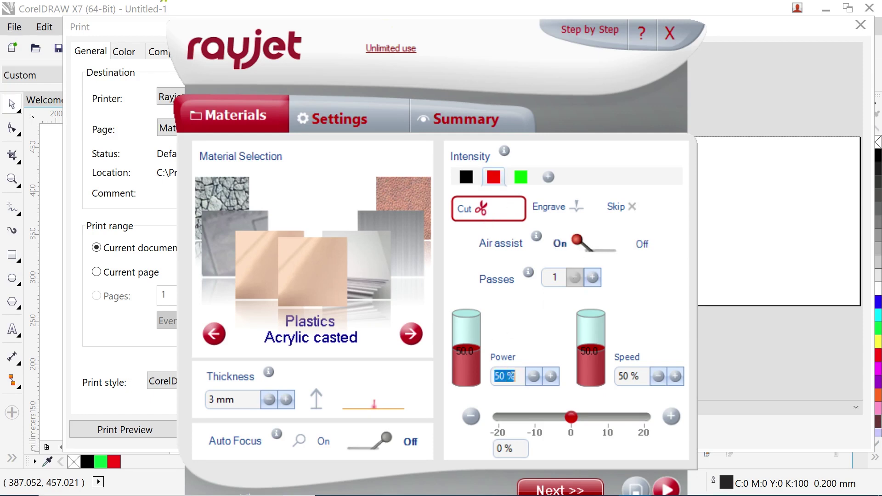
text(70)
key(Return)
click(639, 382)
text(1)
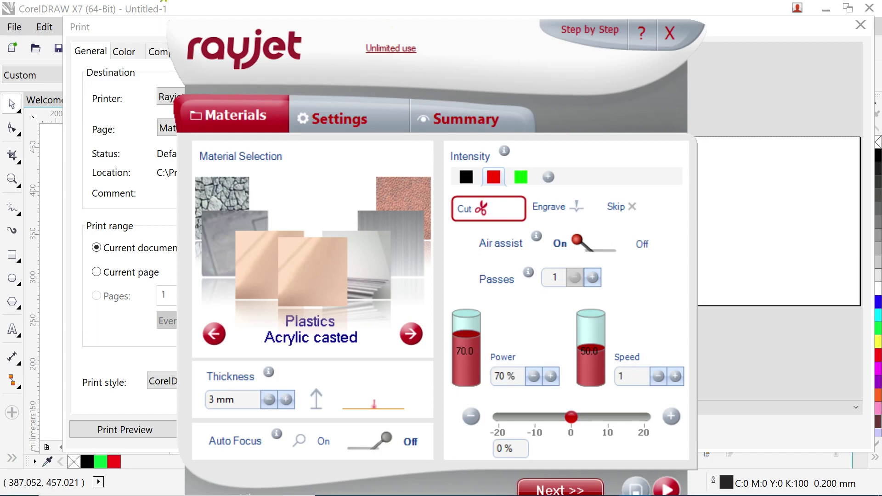
key(Return)
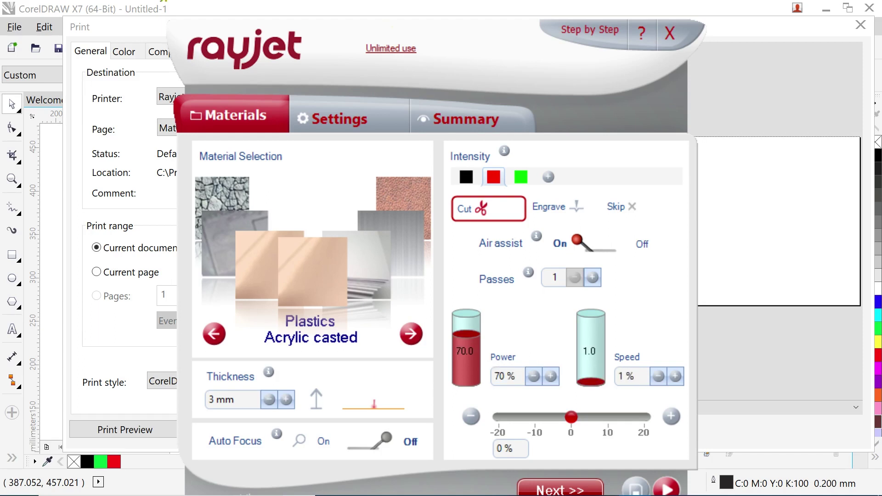
Make green cut with air assist on at 20% power and 1% speed.
click(517, 176)
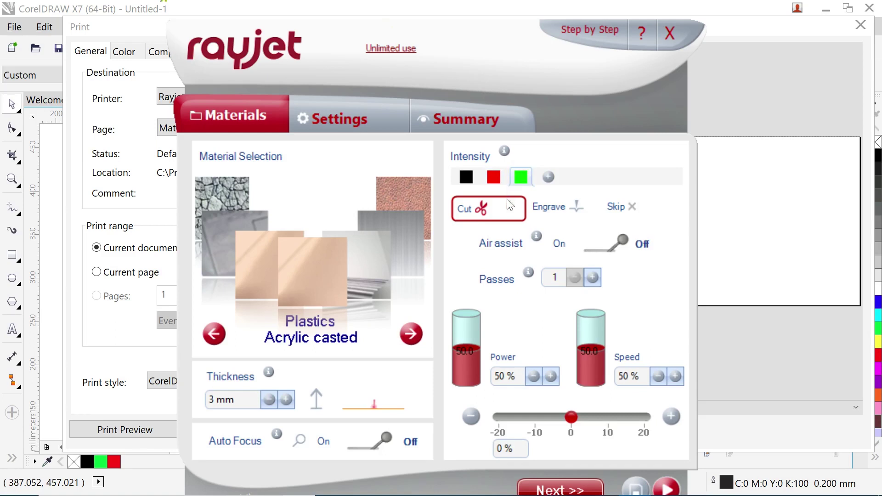
click(592, 251)
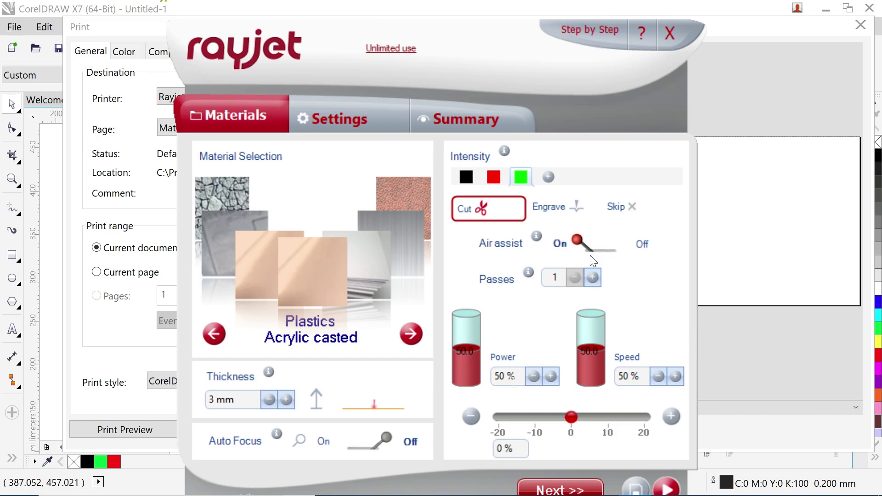
click(506, 376)
key(BackSpace)
text(20)
click(633, 376)
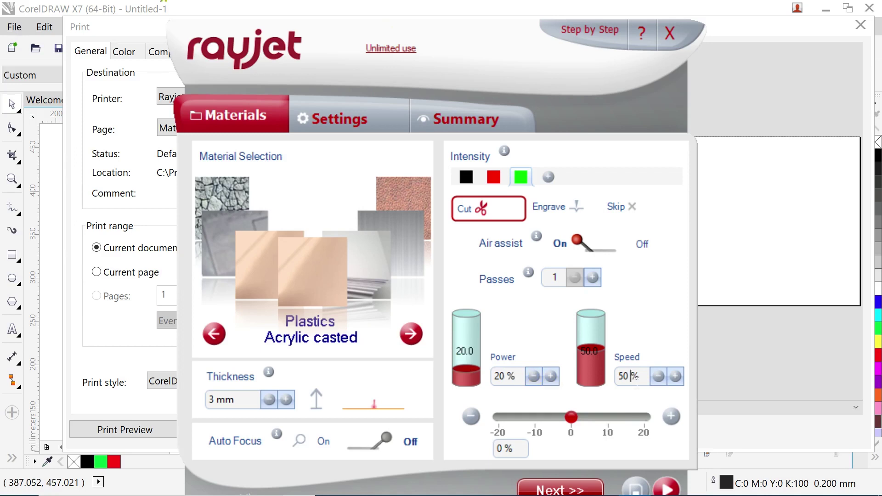
double_click(633, 377)
text(1)
key(Return)
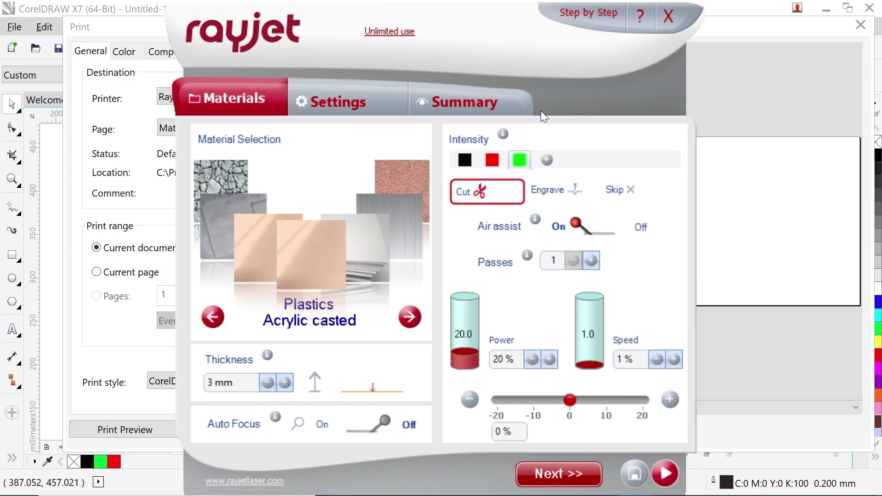
Advance through Settings and Summary, save the laser configuration, and send the drawing to print.
click(562, 473)
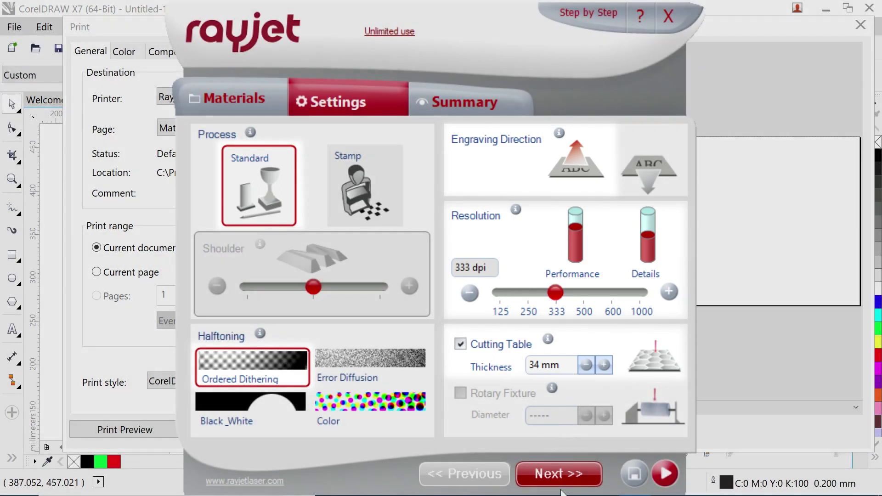
click(433, 110)
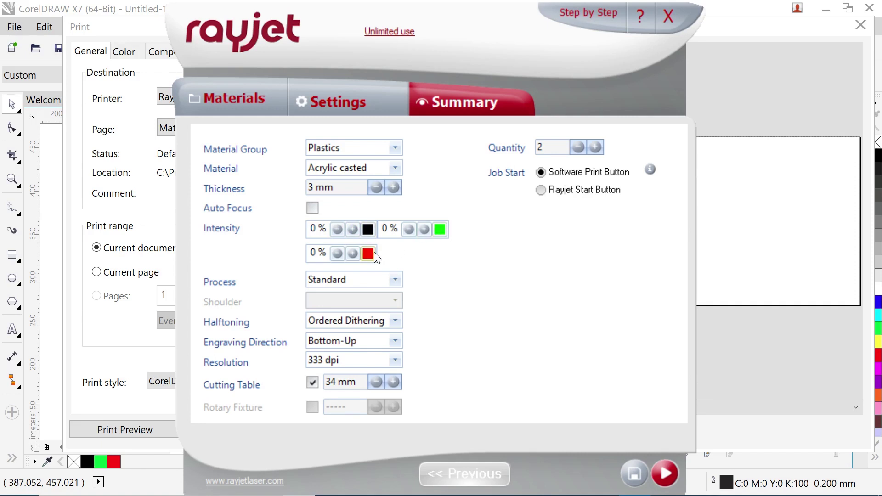
click(666, 470)
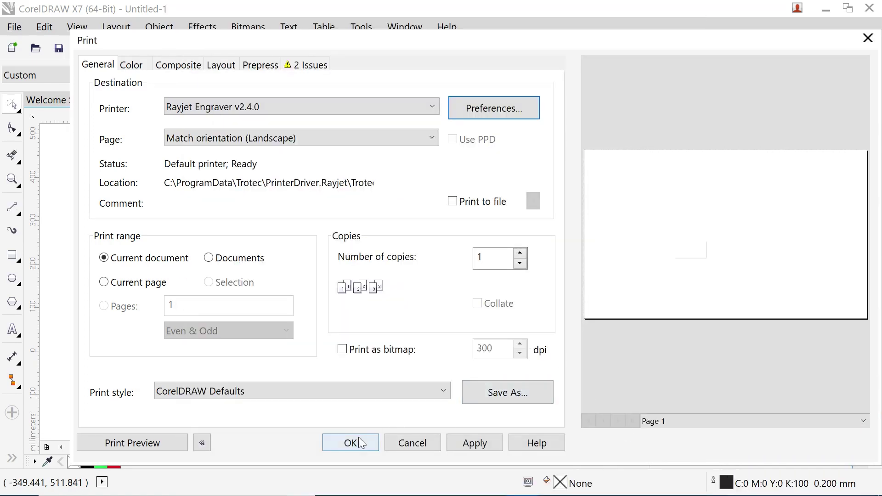
click(361, 443)
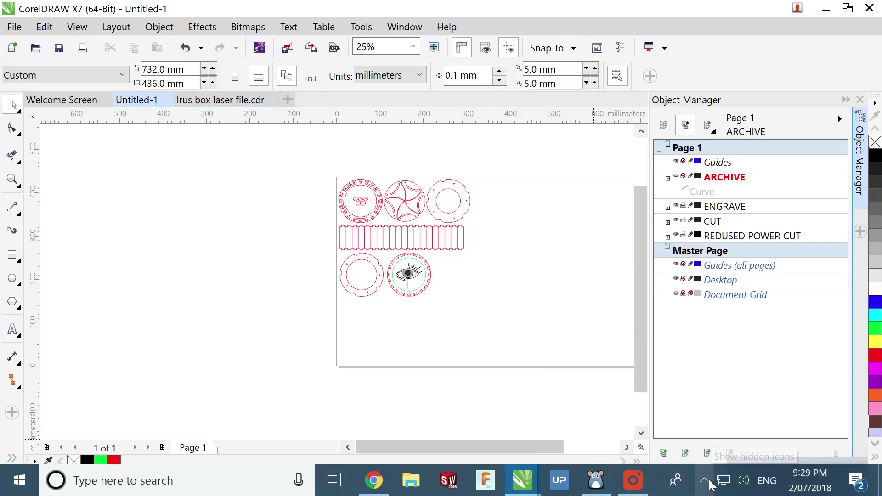
click(709, 481)
Launch Rayjet MiniManager from the tray icon and show its Laser position page.
right_click(705, 418)
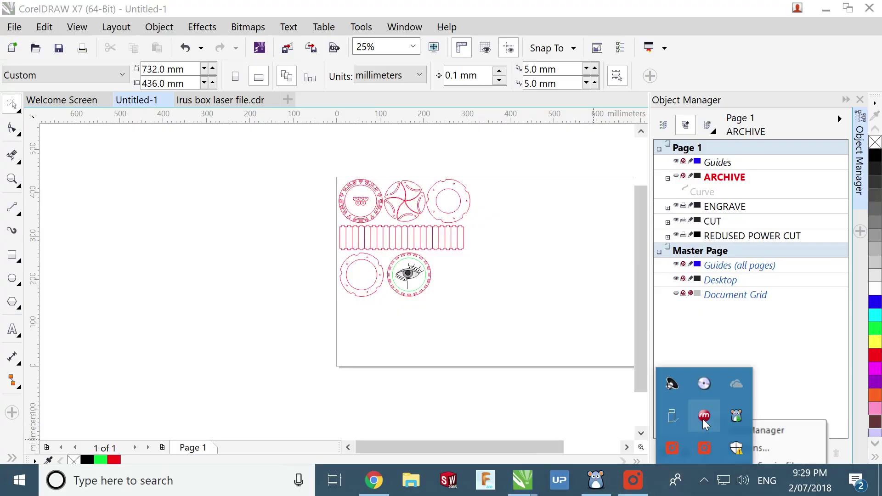
click(773, 431)
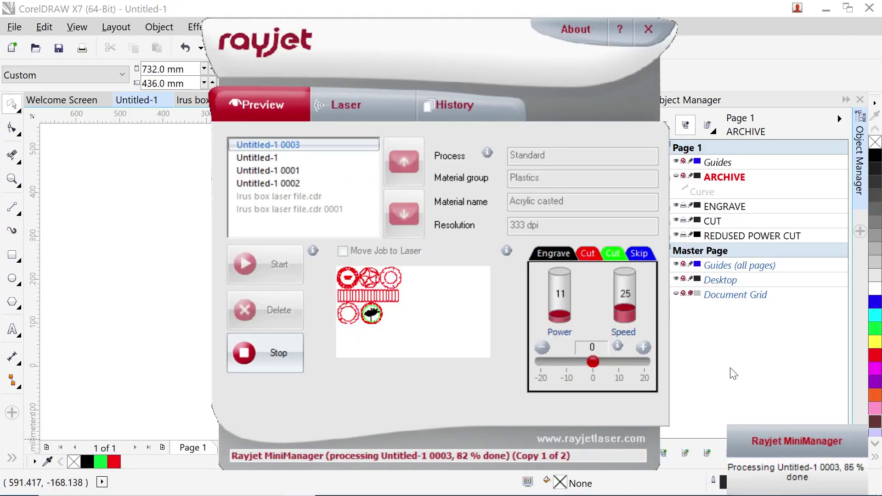
mouse_move(403, 286)
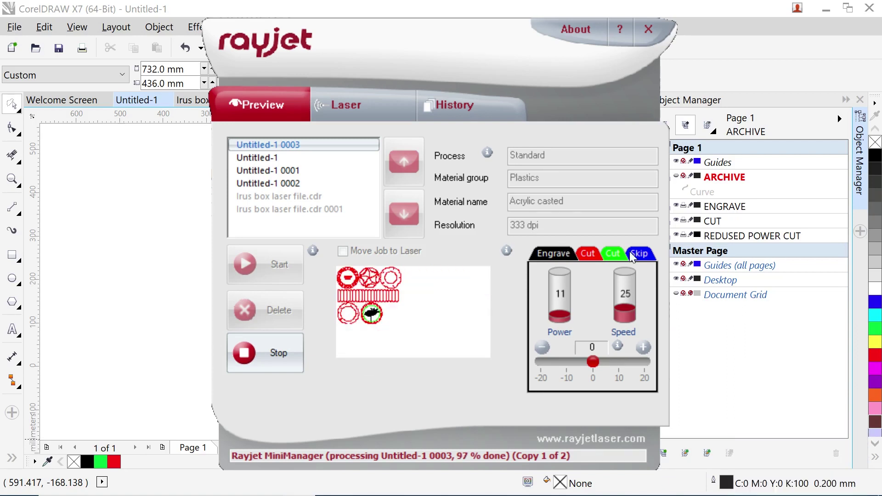
click(346, 104)
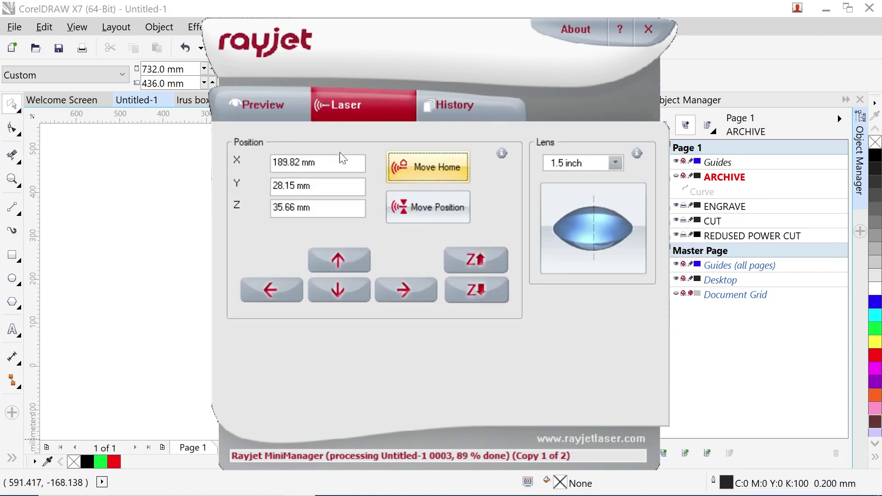